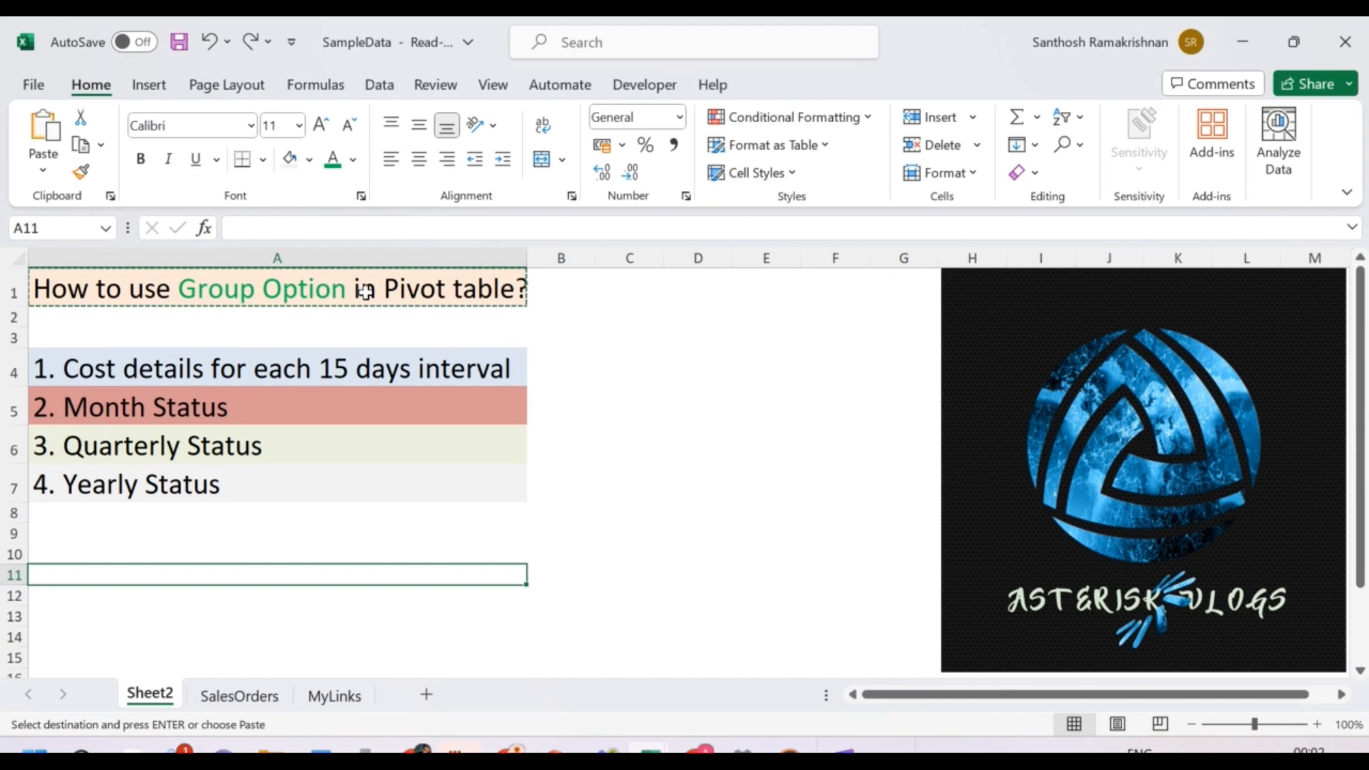
Review the SalesOrders data, including its Total column, and the four grouping tasks listed on Sheet2.
click(239, 696)
click(269, 505)
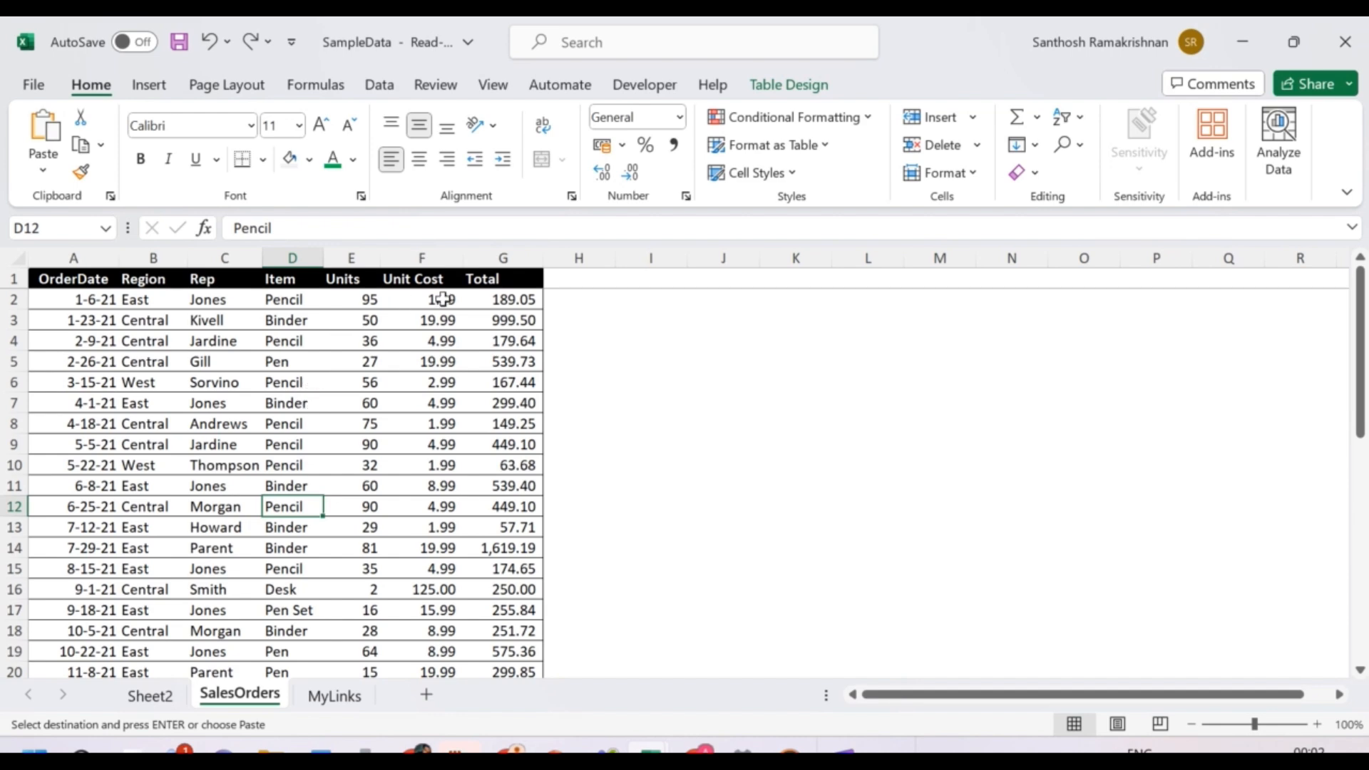
click(509, 250)
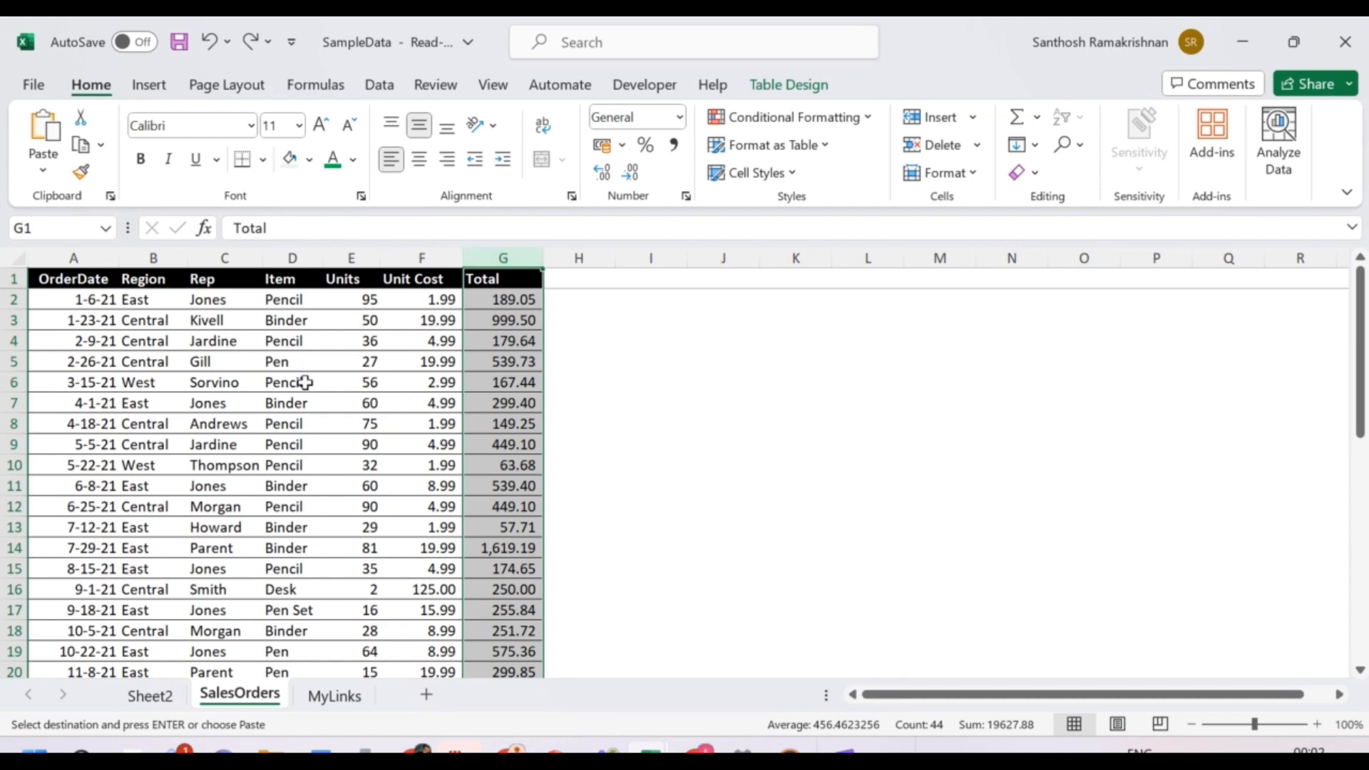
click(151, 698)
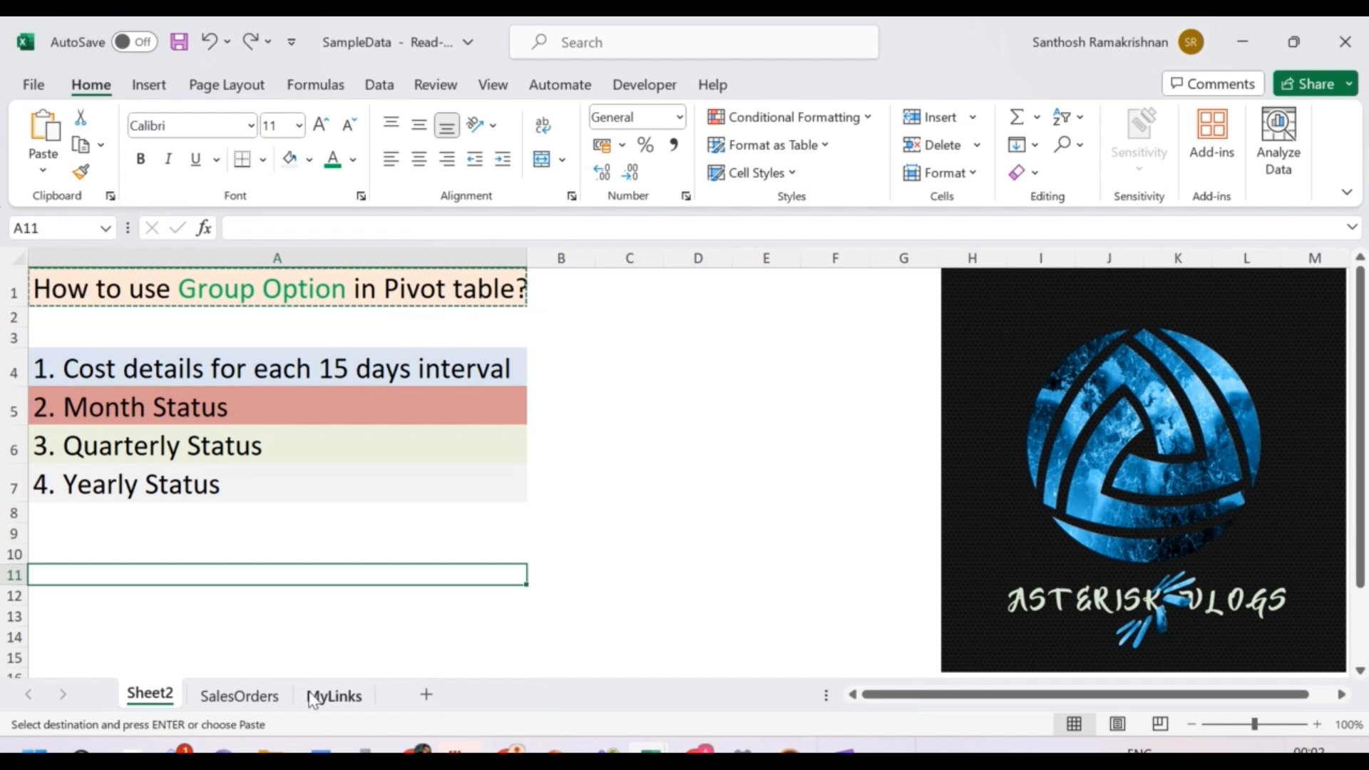
drag(186, 363, 186, 490)
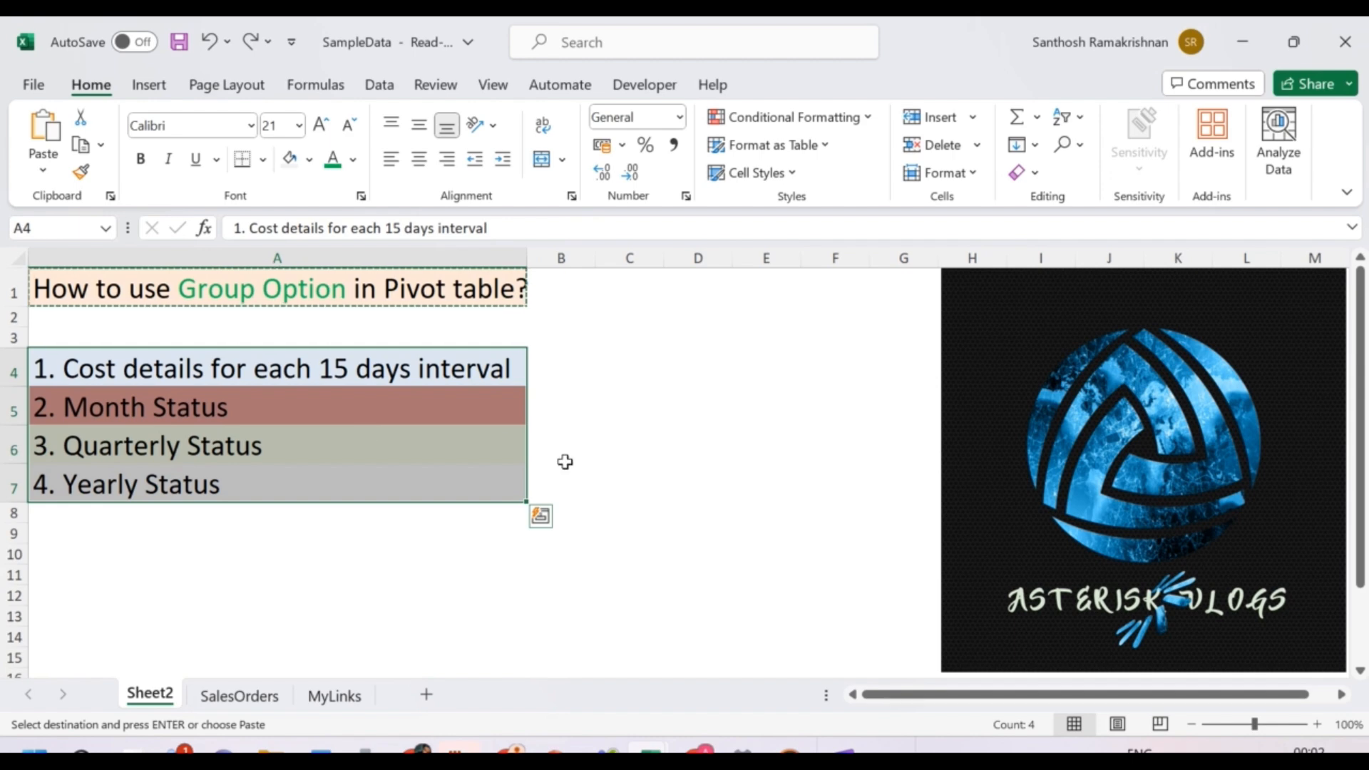
Create a PivotTable on a new worksheet from the entire SalesOrders table, Table1.
click(241, 696)
key(ctrl+Home)
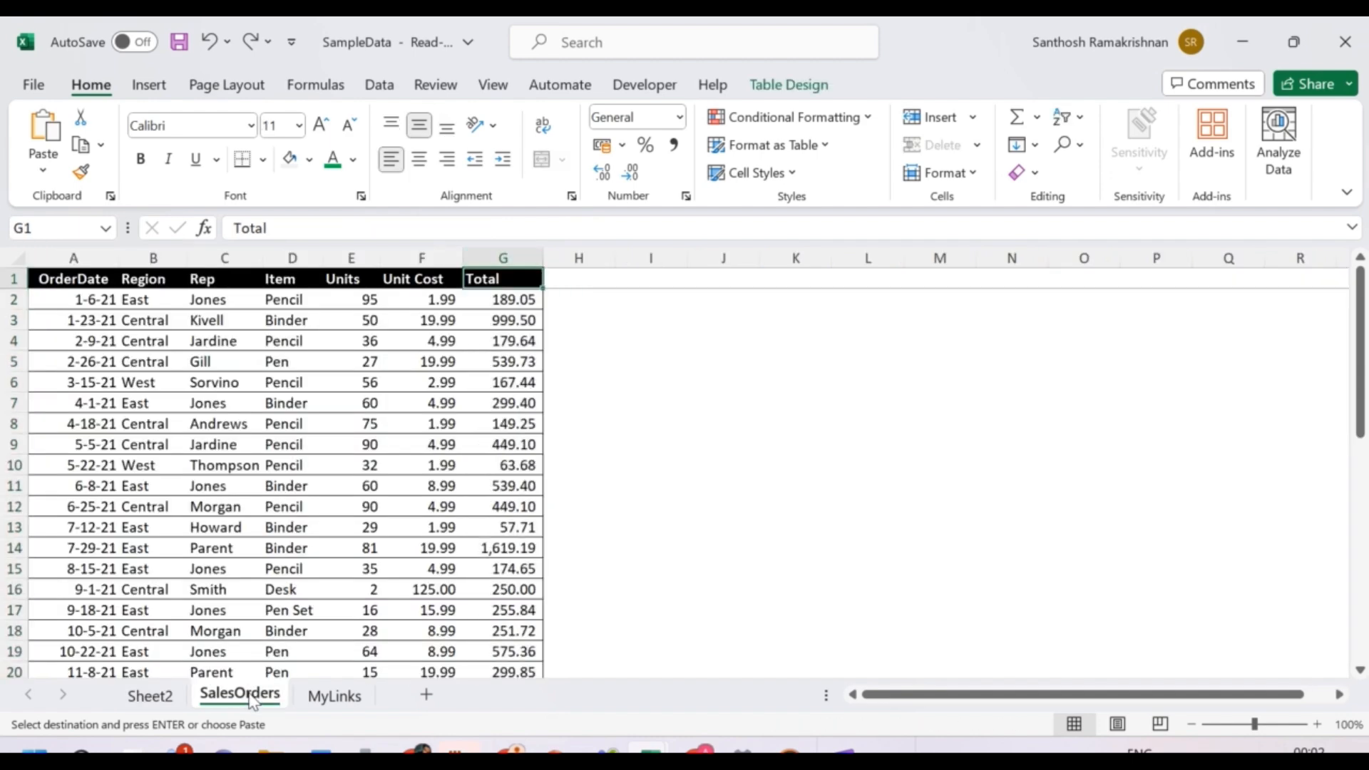
key(ctrl+shift+End)
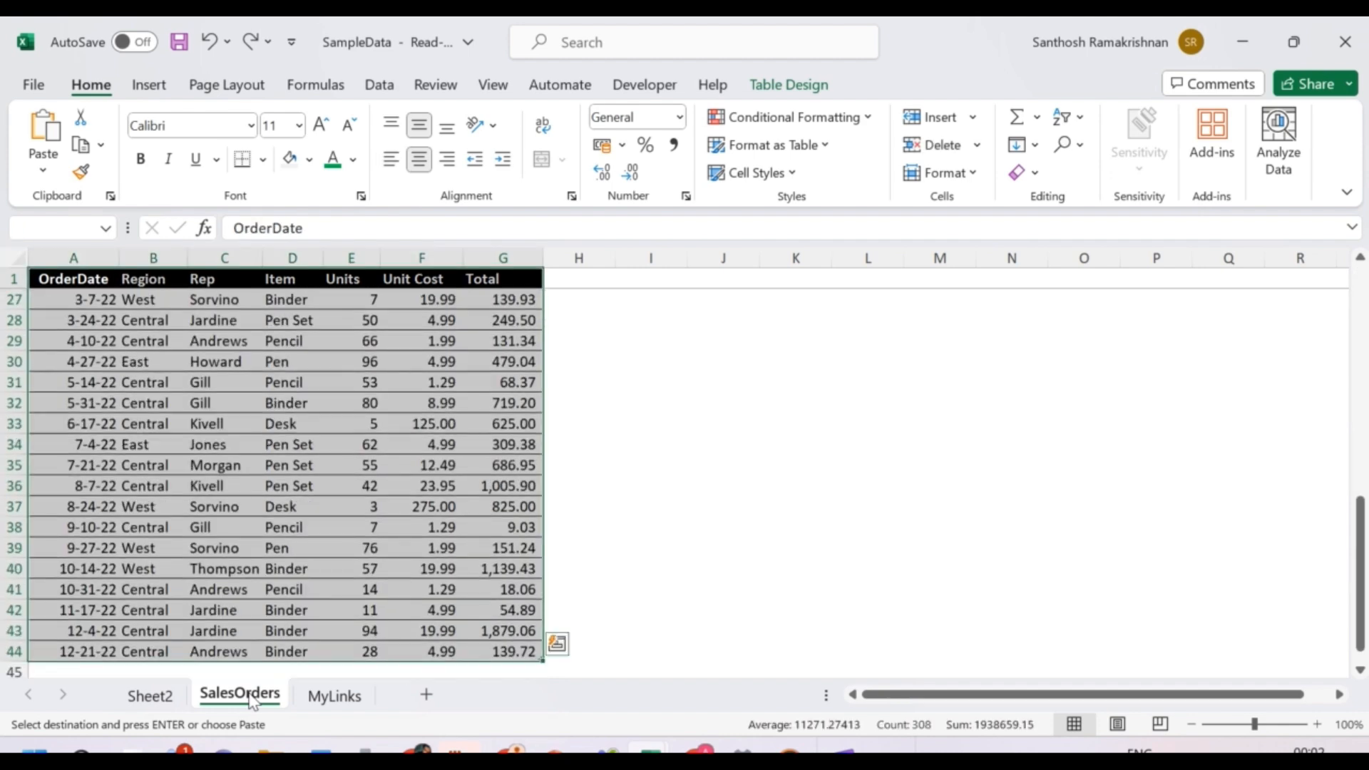
click(150, 87)
click(68, 164)
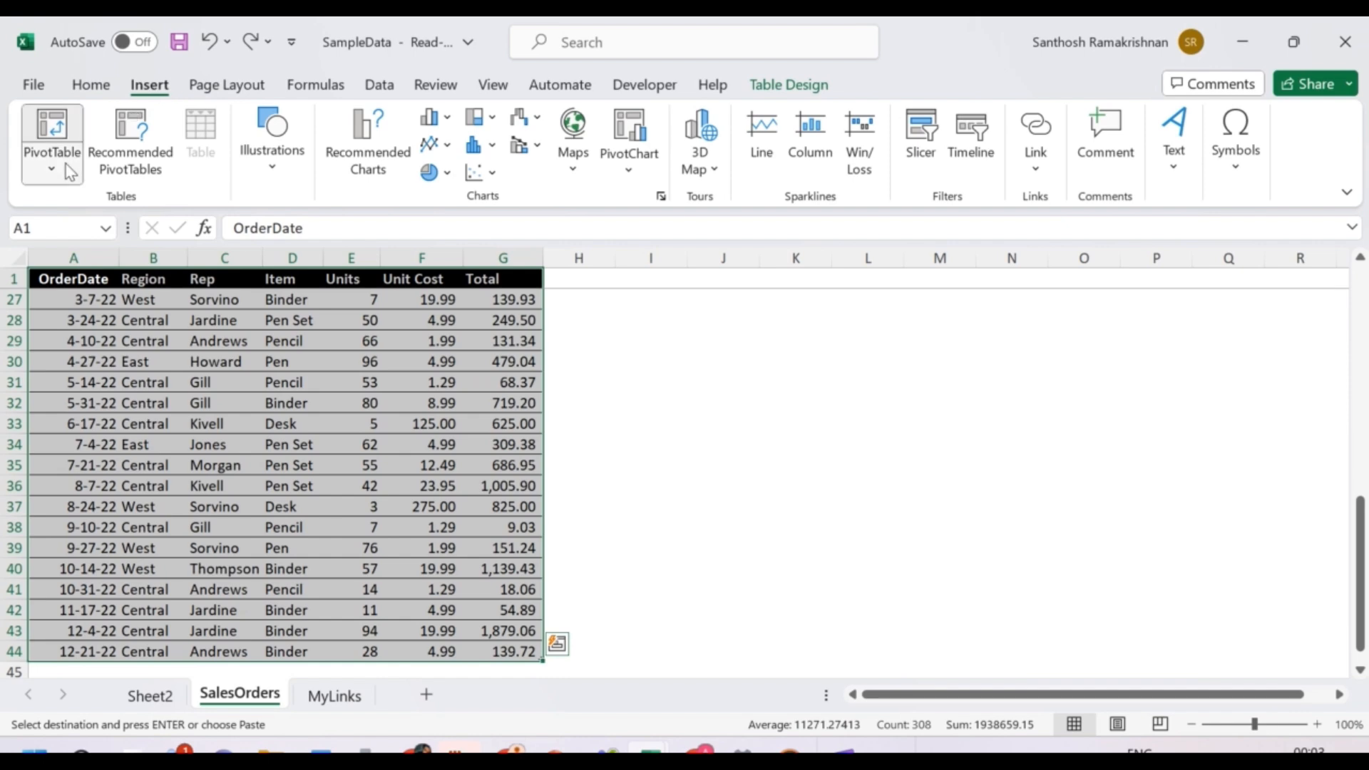
click(80, 204)
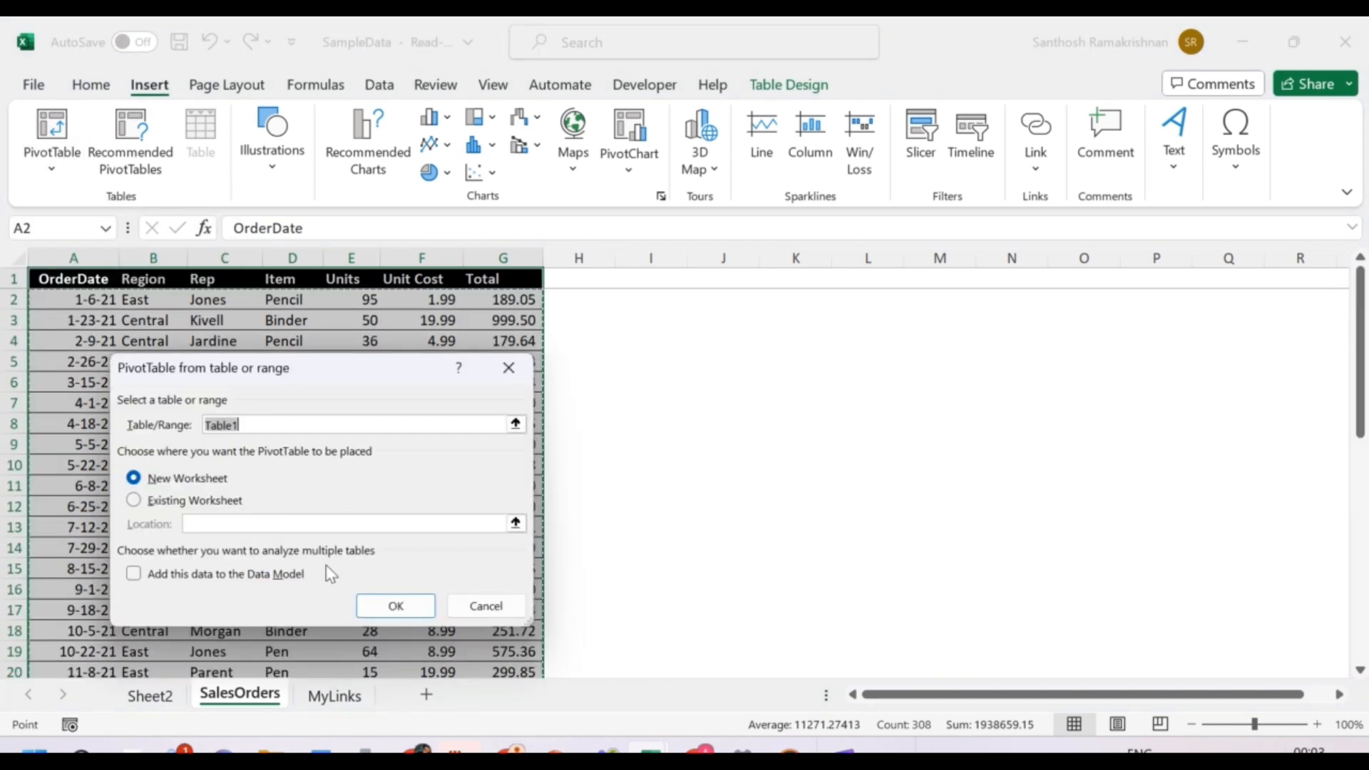
click(371, 608)
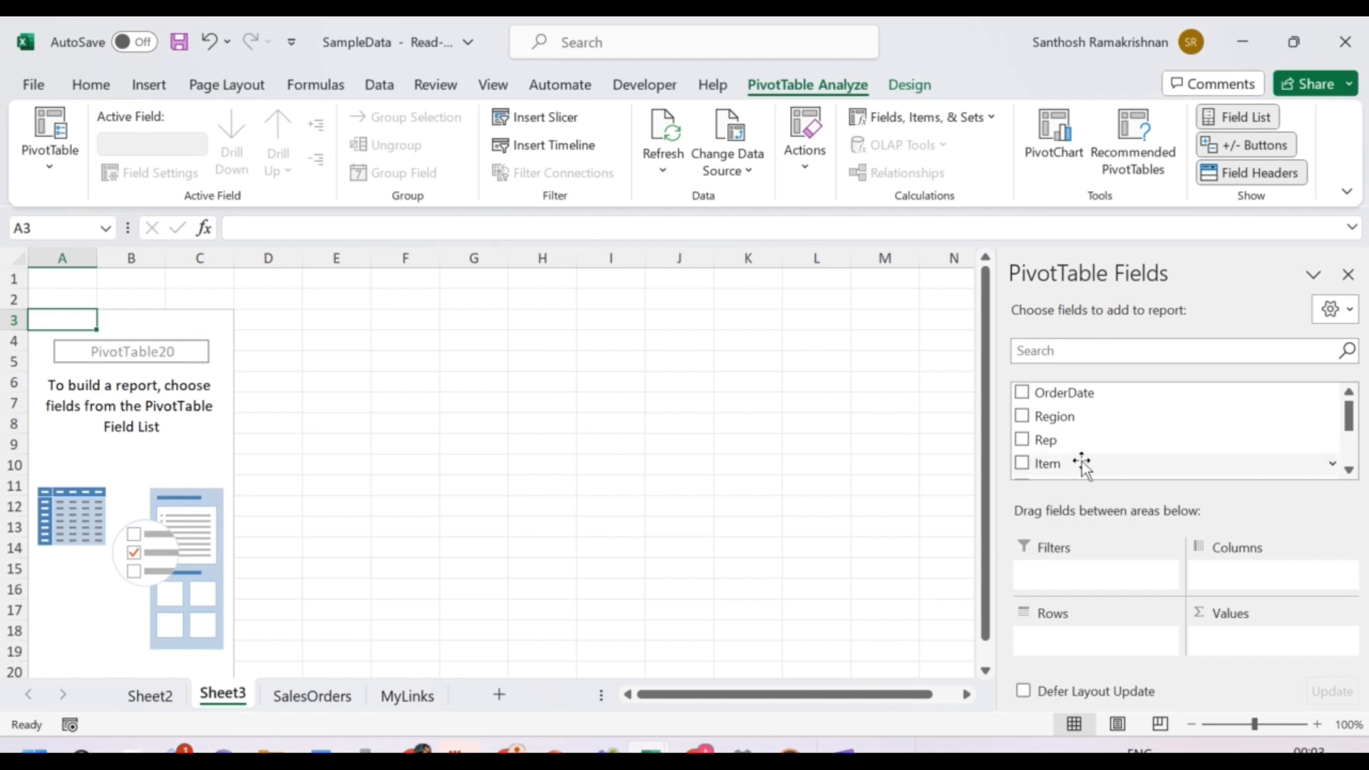
Add the OrderDate field to the pivot table's rows.
drag(1067, 393, 1101, 634)
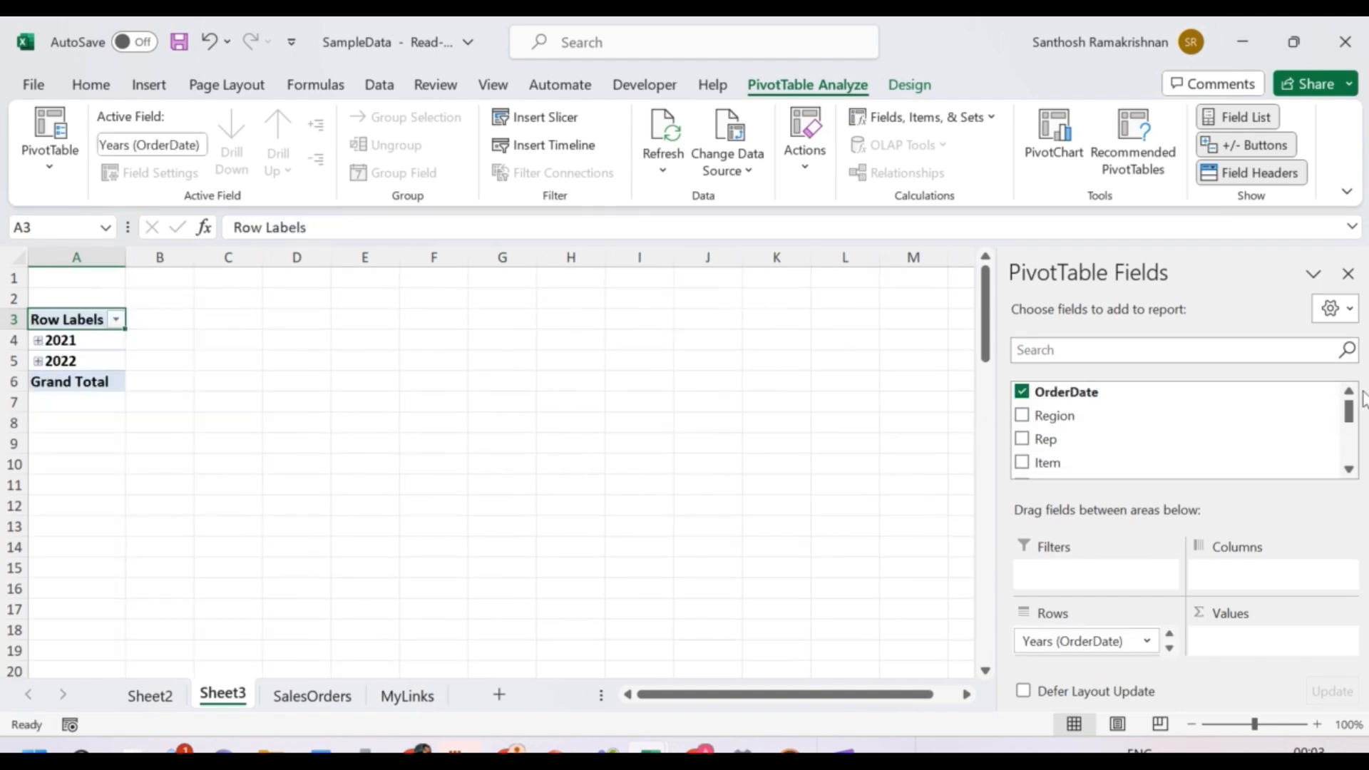
drag(1348, 410, 1349, 469)
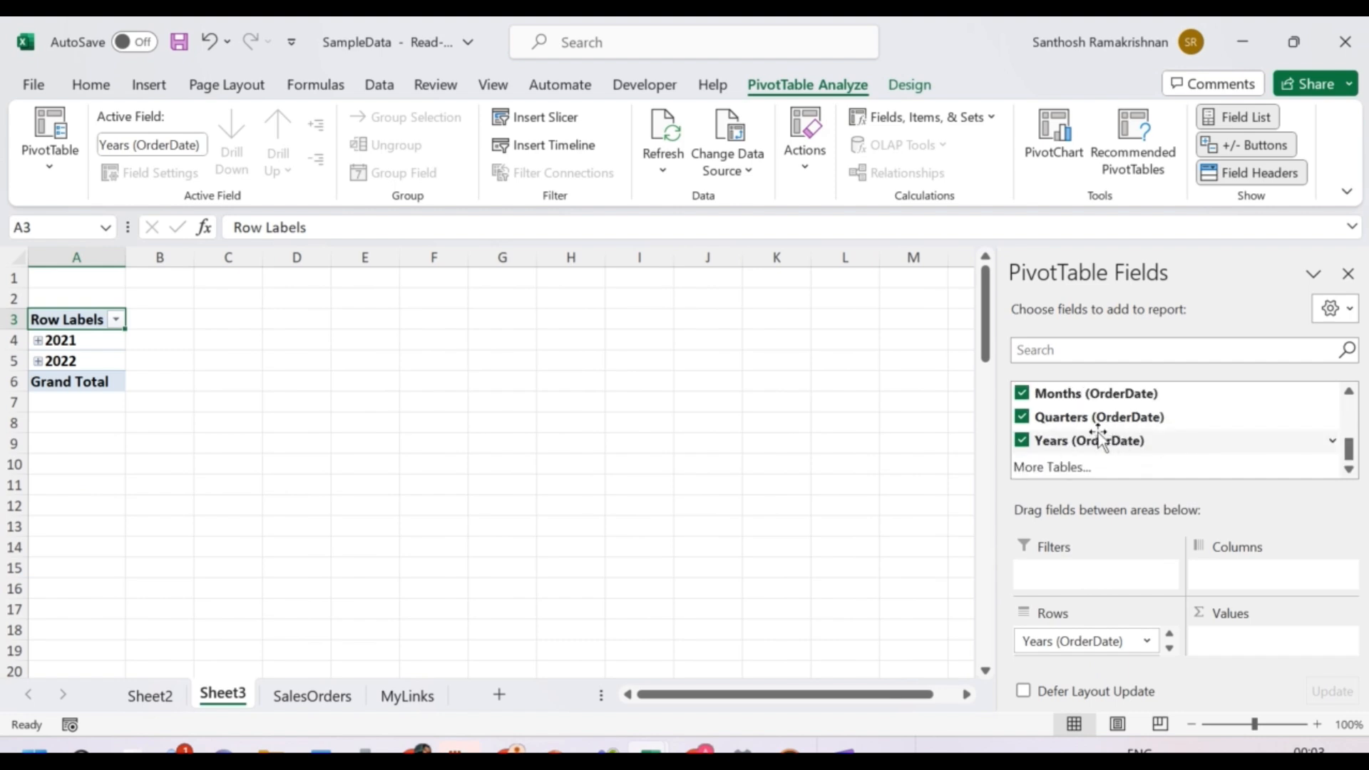
click(1350, 393)
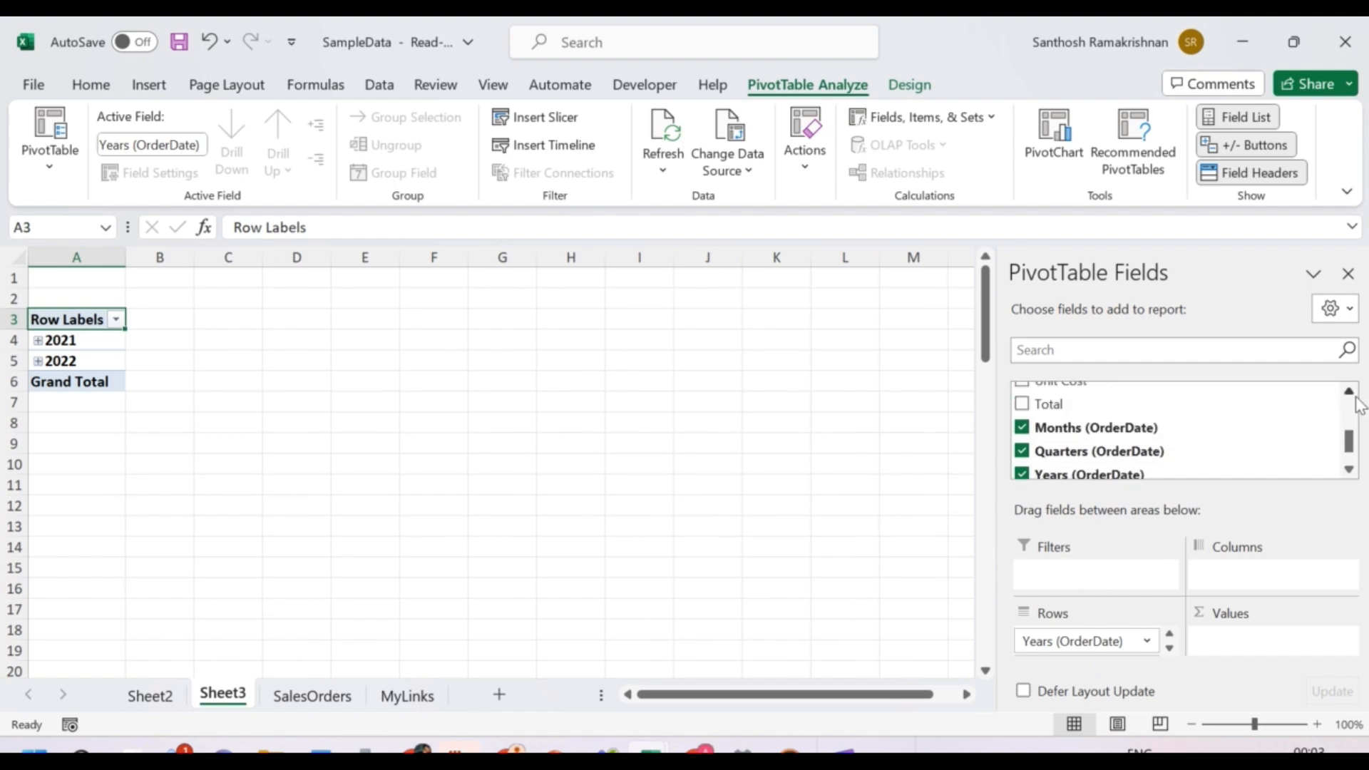
Try Total as the values field, and undo it together with the automatic date grouping of OrderDate.
drag(1153, 405, 1252, 647)
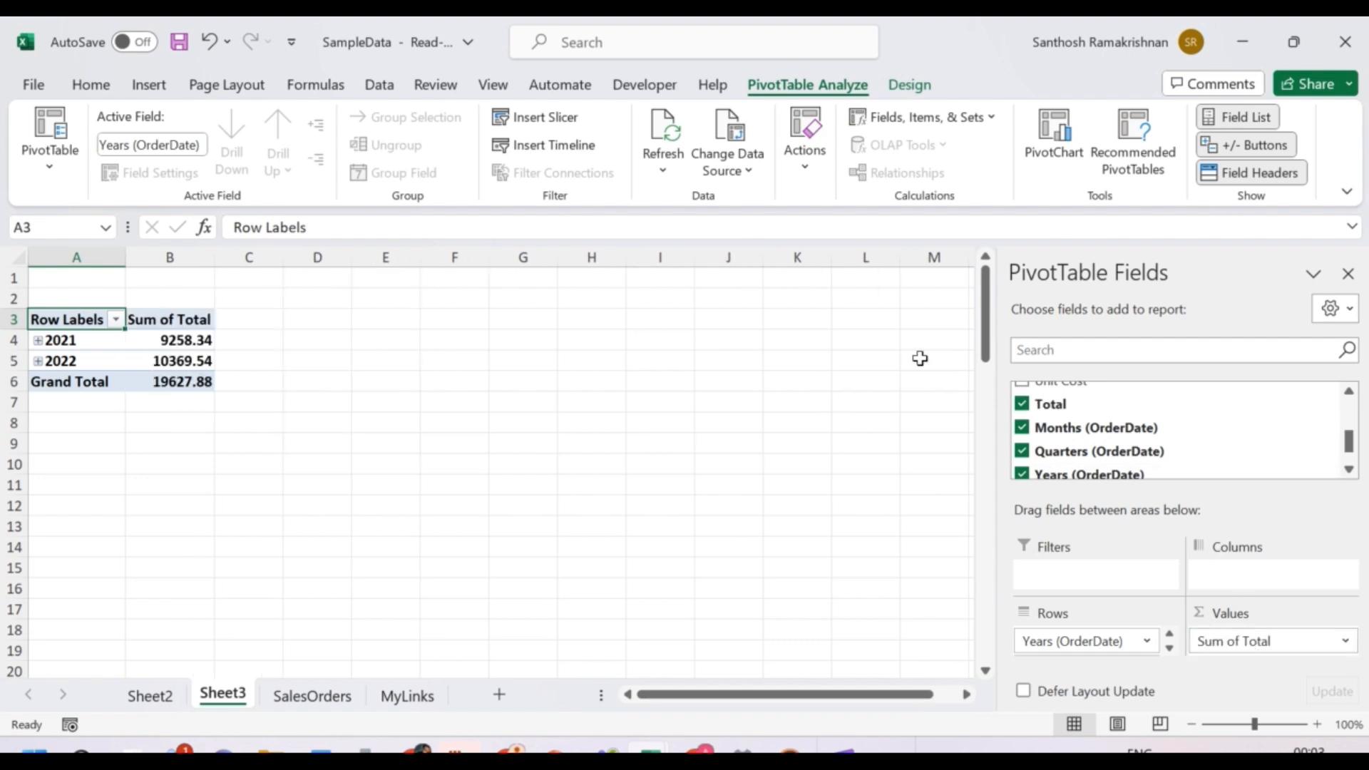
key(ctrl+z)
key(ctrl+z)
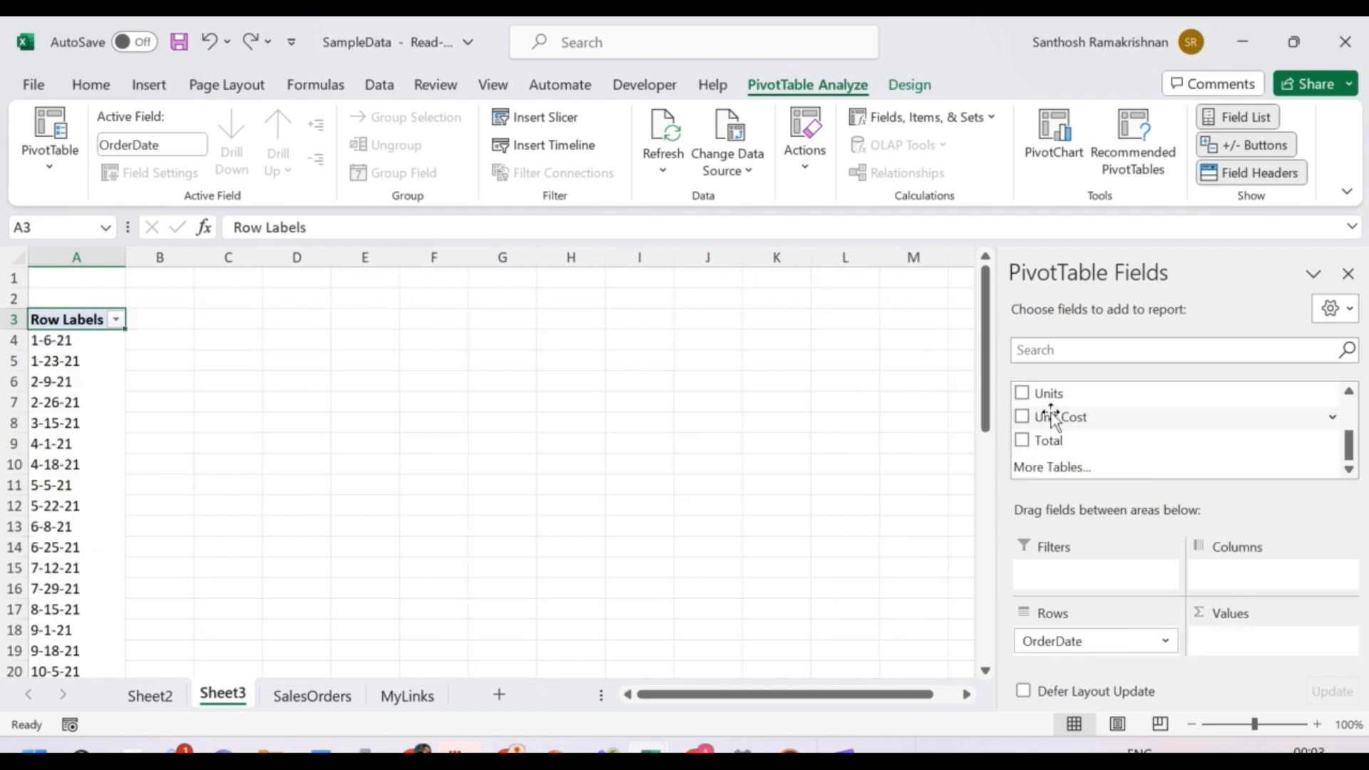
Summarize the Total field as the pivot table's values and split the columns by Region.
drag(1061, 444, 1235, 648)
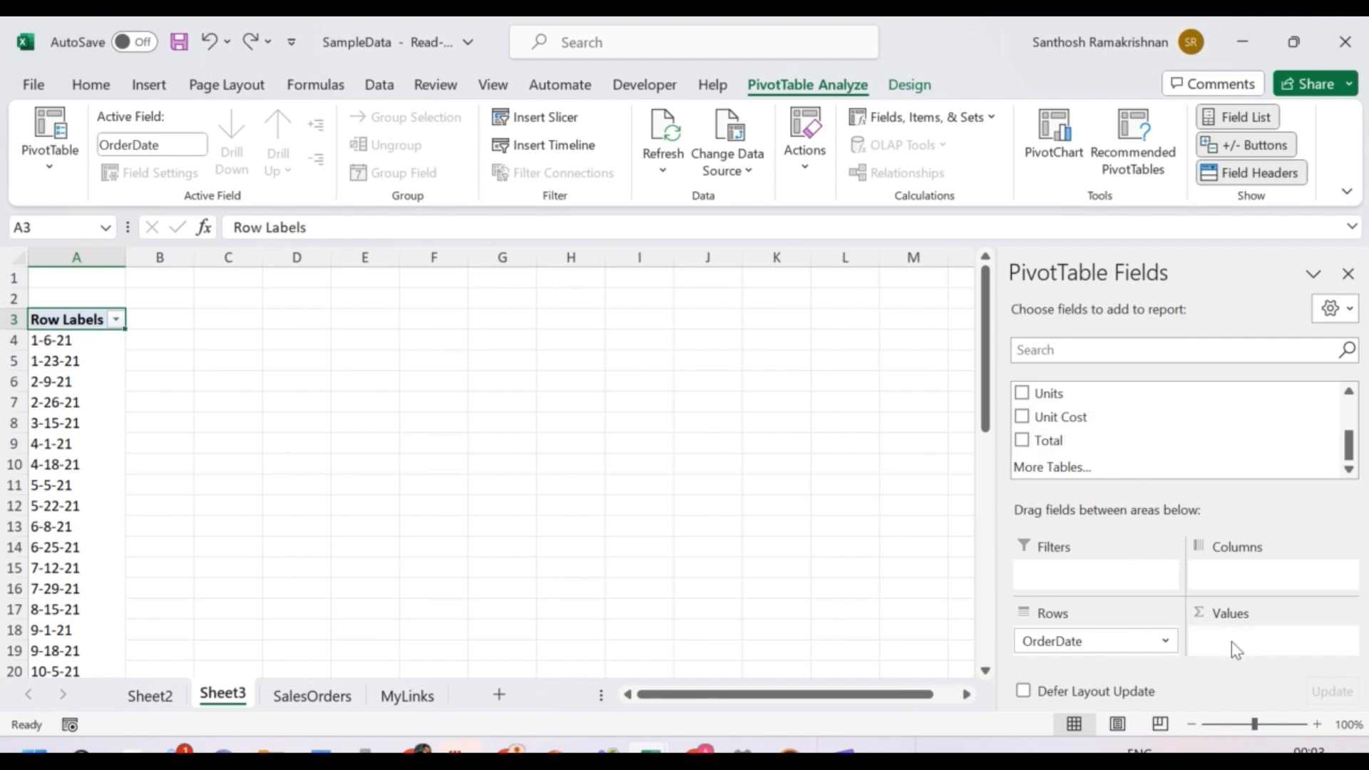
click(1350, 392)
click(1350, 392)
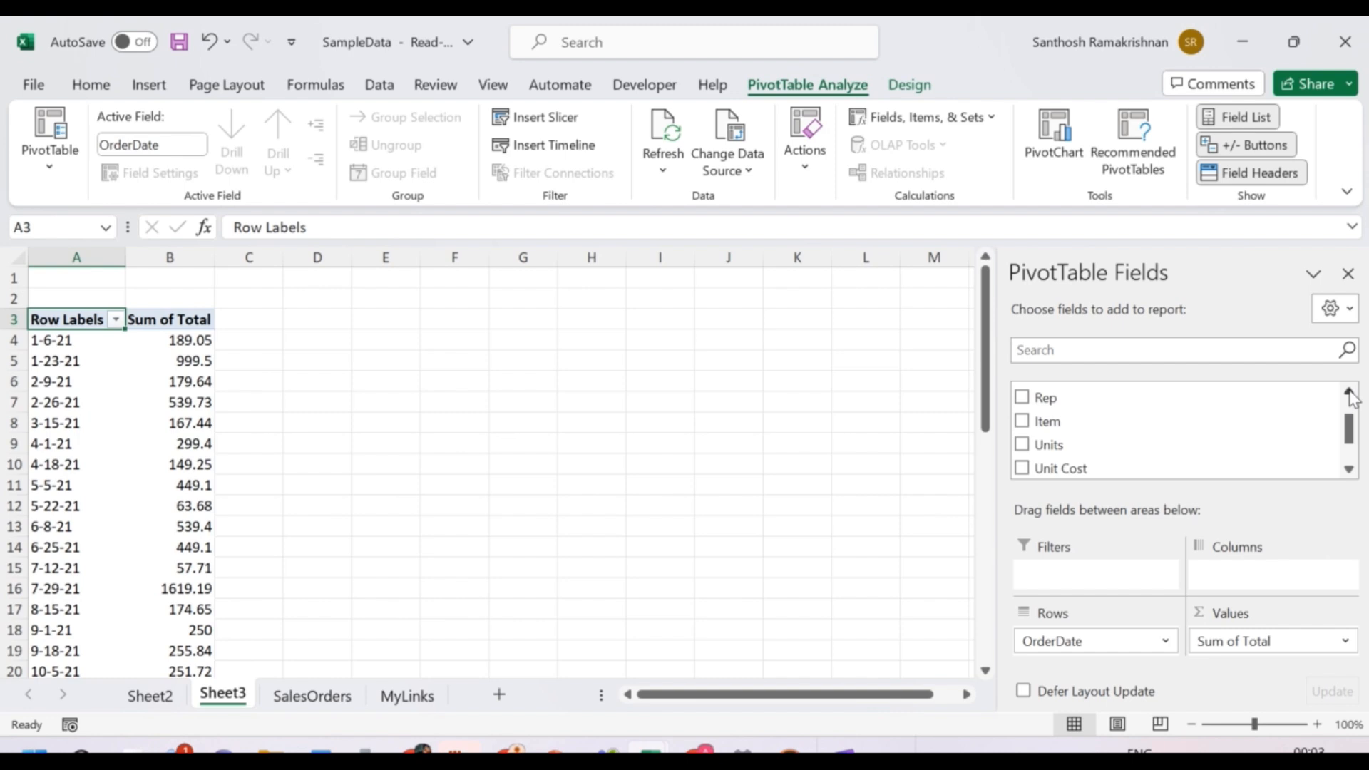
click(1350, 392)
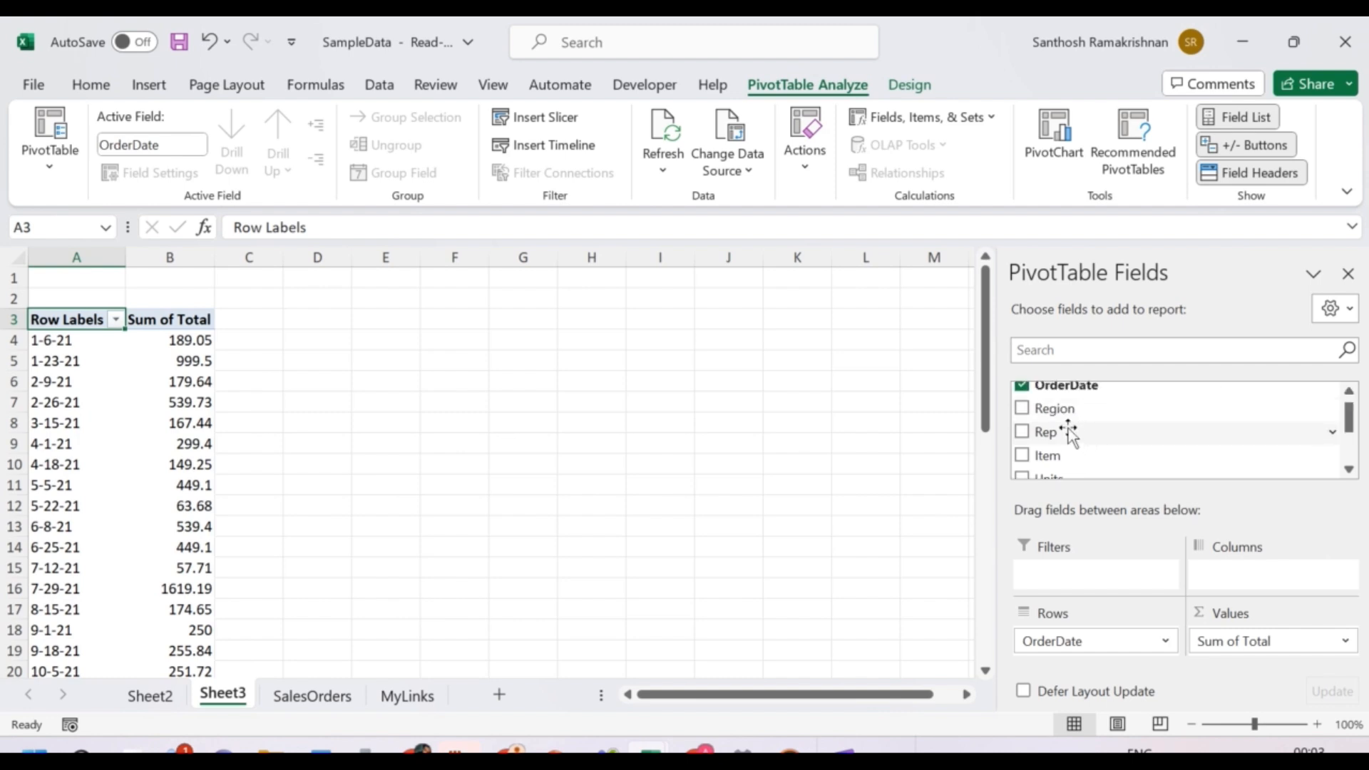
drag(1068, 415, 1236, 581)
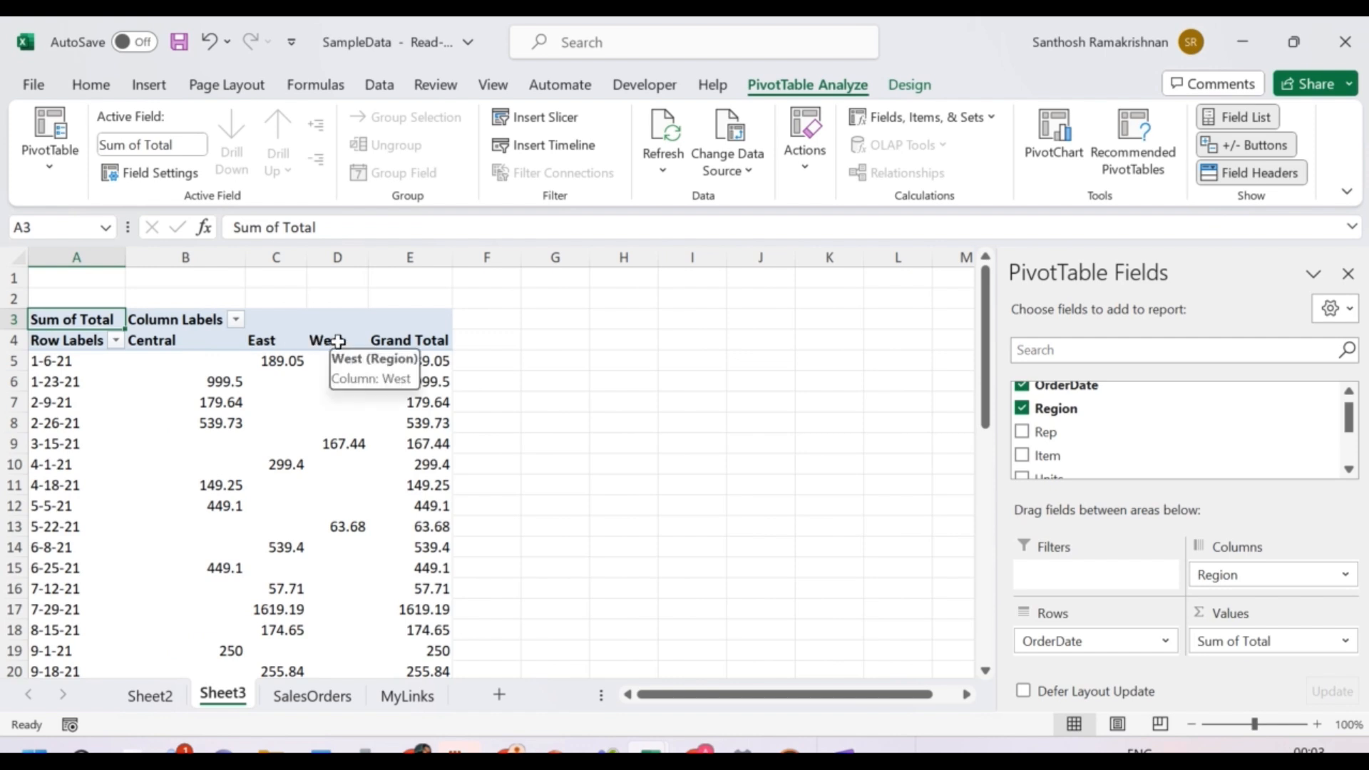
Examine the region columns and the first order-date rows of the pivot table.
click(167, 247)
click(277, 257)
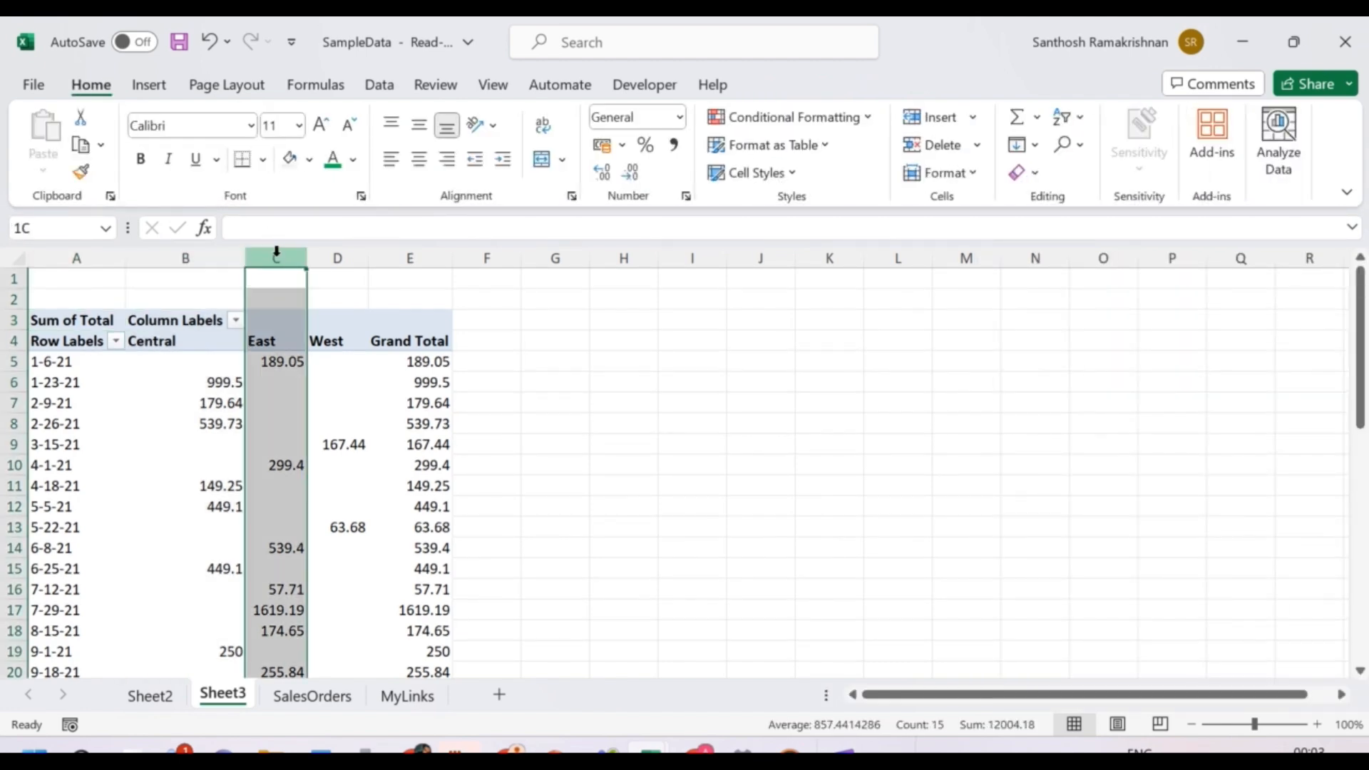
click(336, 259)
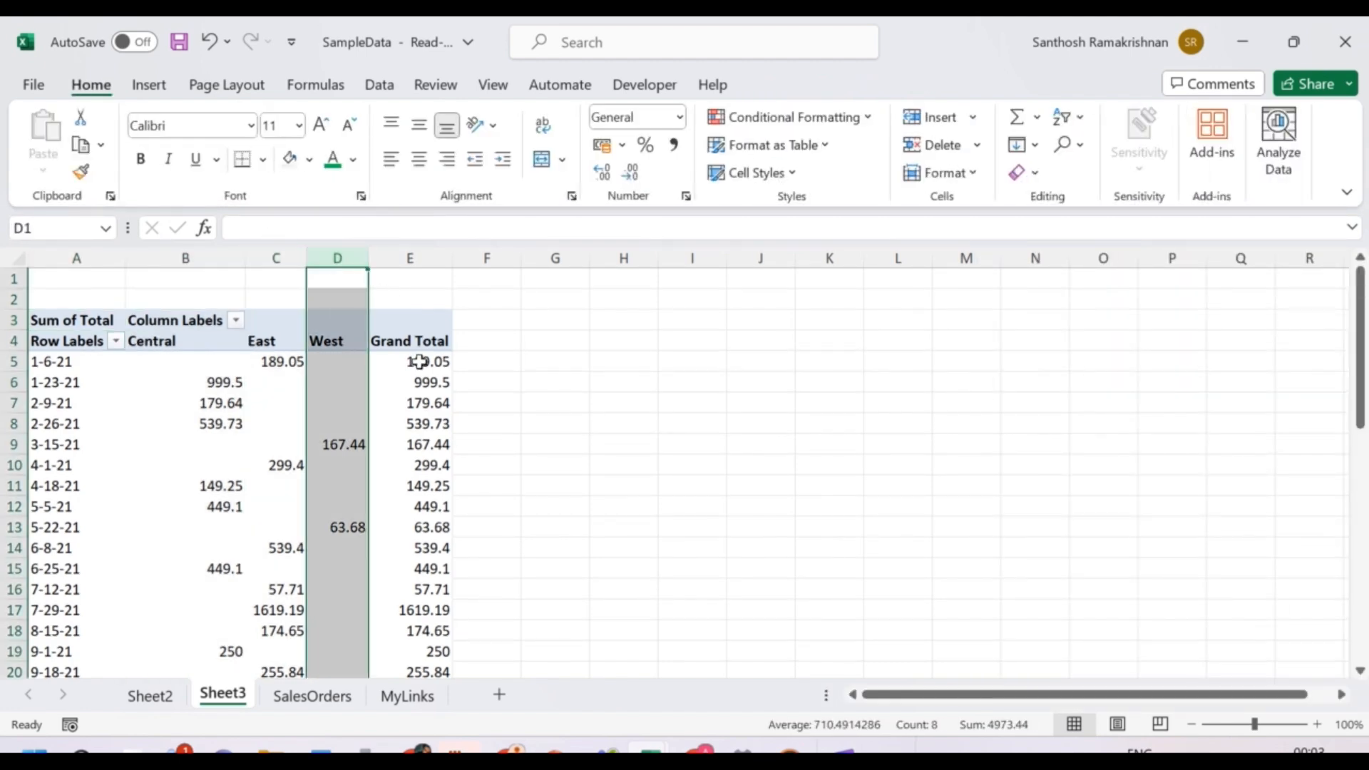
click(54, 387)
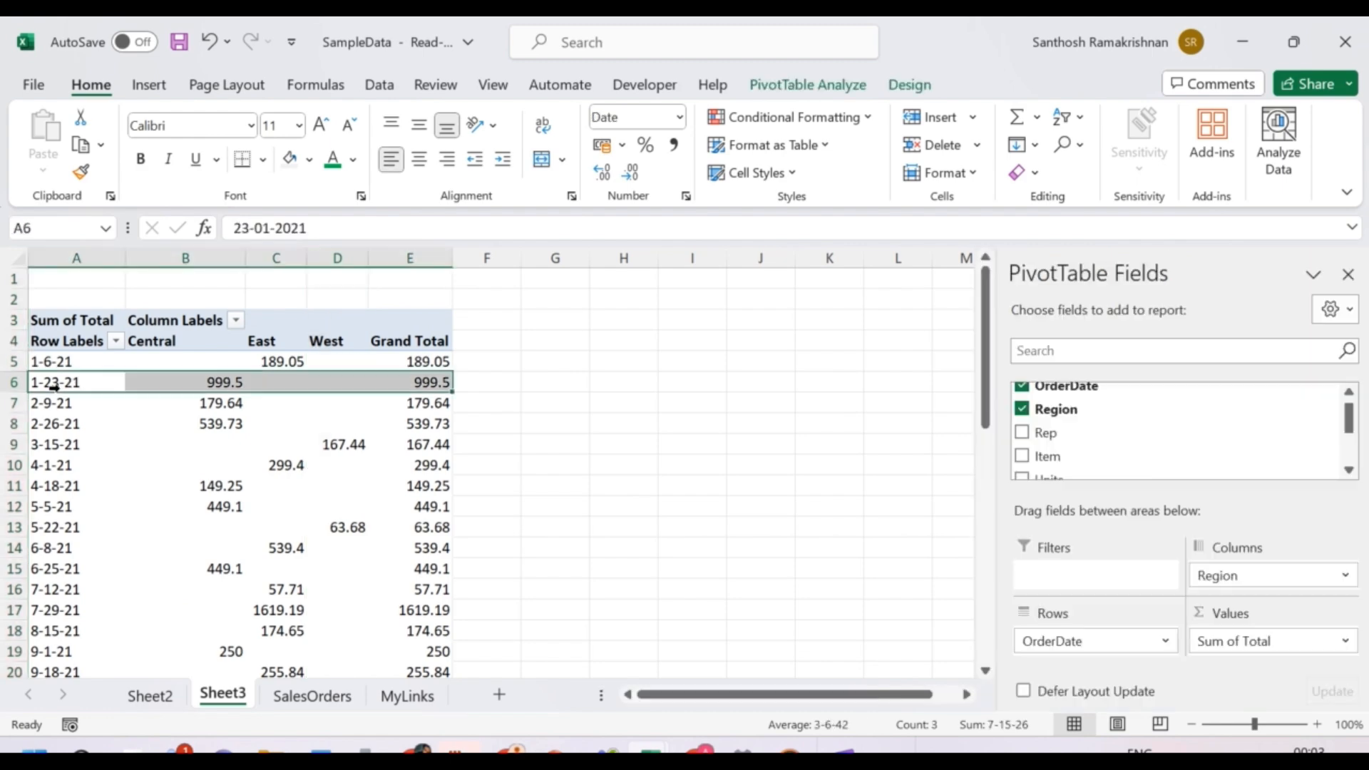
key(Right)
key(Left)
key(Up)
key(Right)
key(Right)
key(Right)
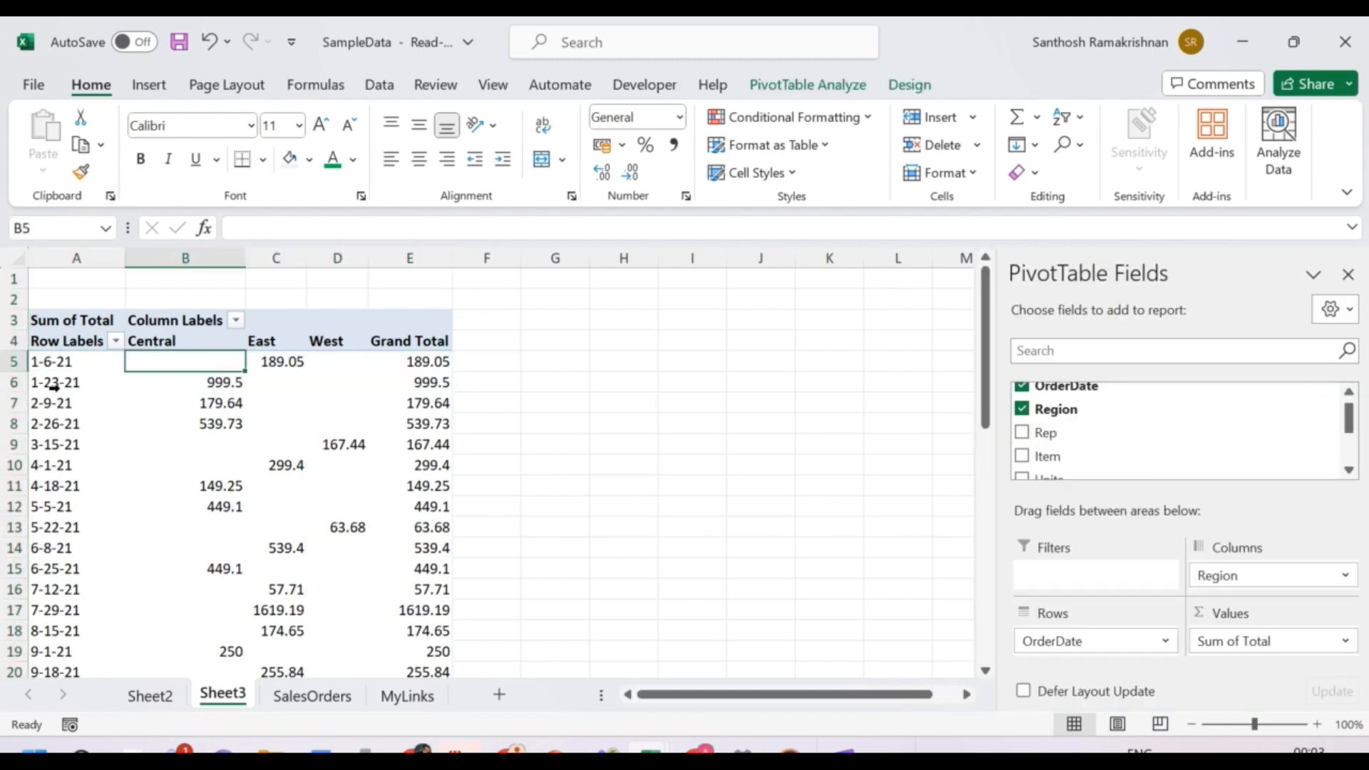
key(Left)
key(Left)
key(Left)
key(Right)
key(Right)
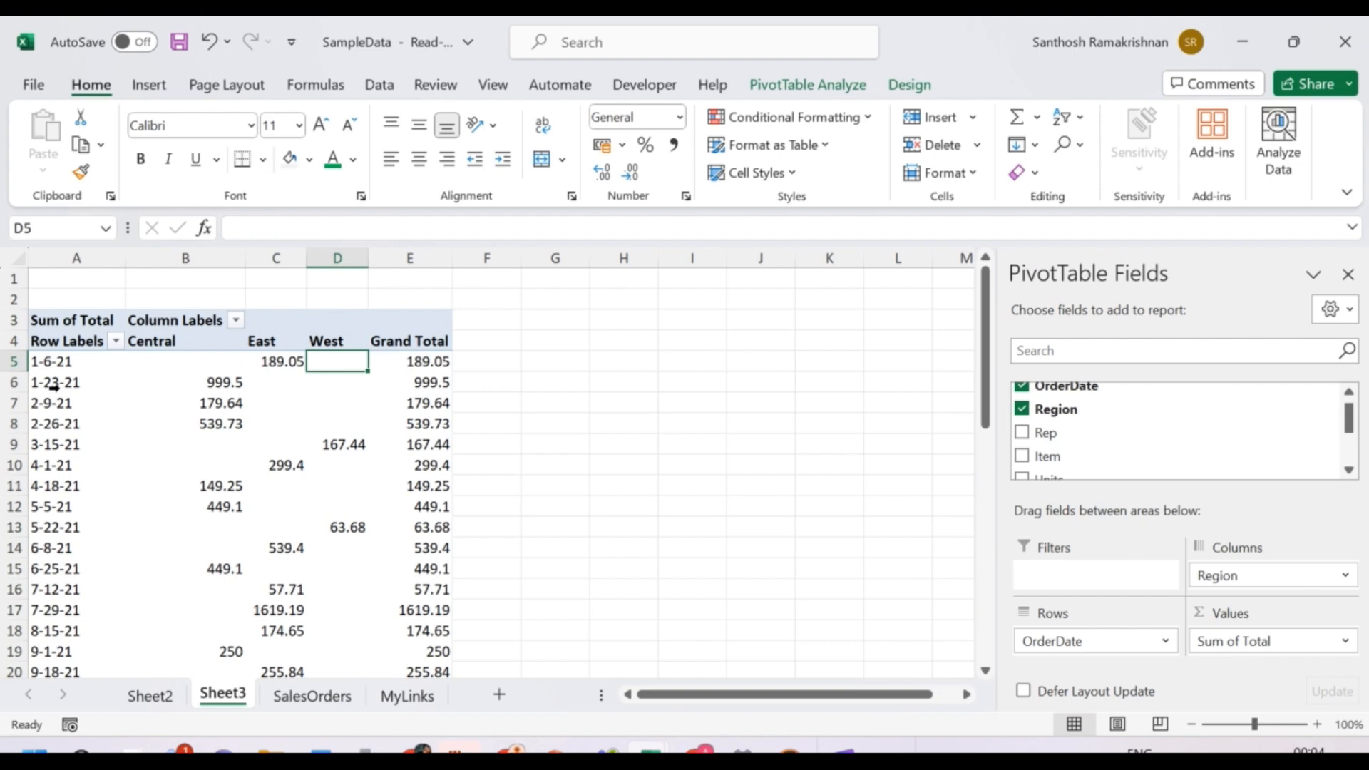
Examine the pivot table's Grand Total row and its last and first order dates.
key(Right)
key(Right)
key(ctrl+Down)
key(Left)
key(Left)
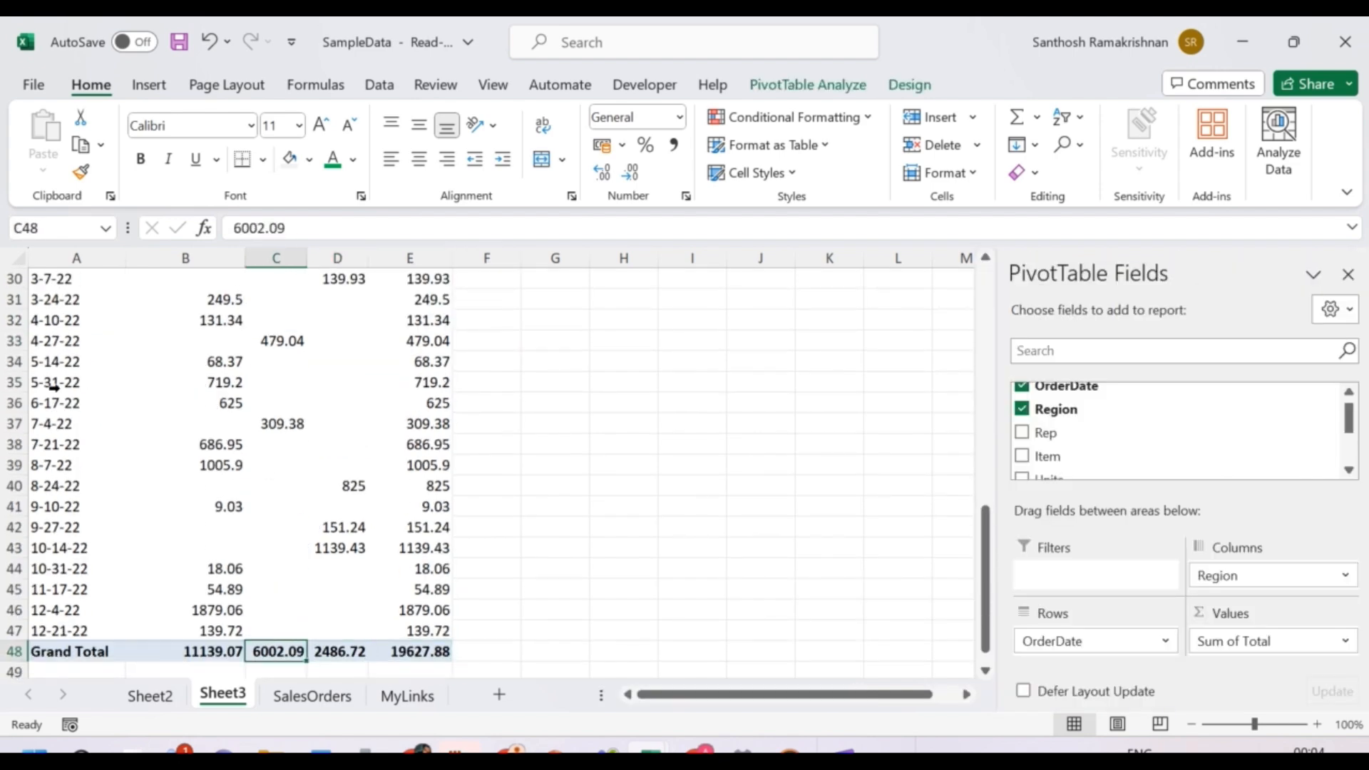
key(Left)
key(Left)
key(Up)
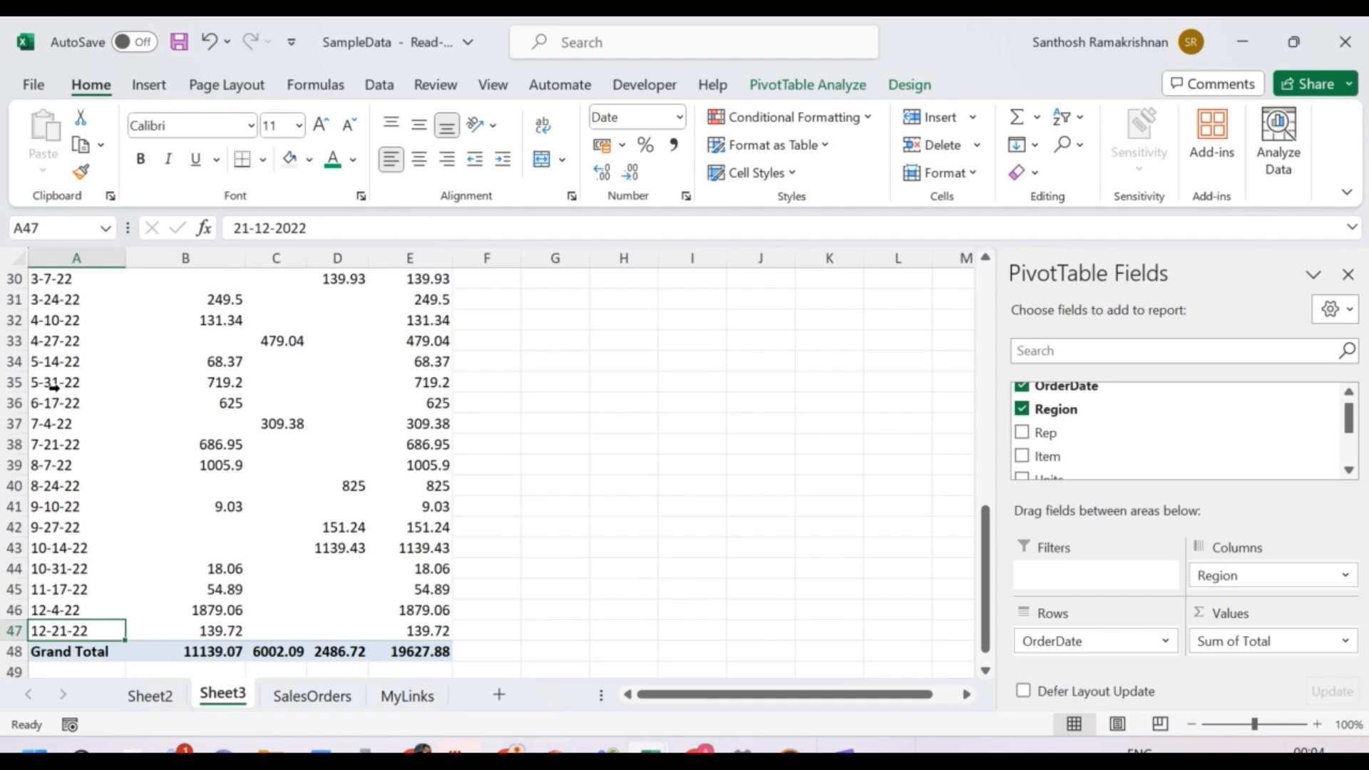
key(ctrl+Up)
key(Down)
key(Down)
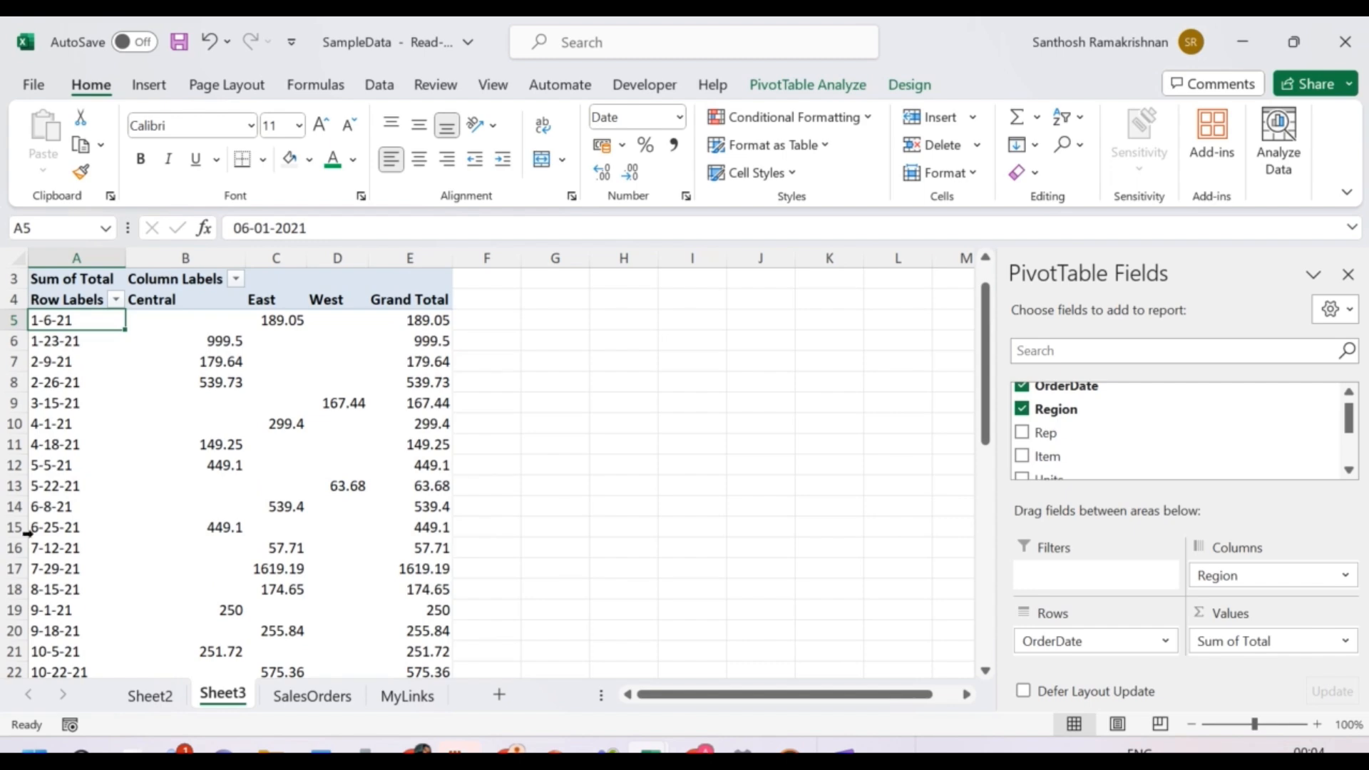
Review the 15-day interval task on Sheet2 and the column headings of the SalesOrders table.
click(150, 695)
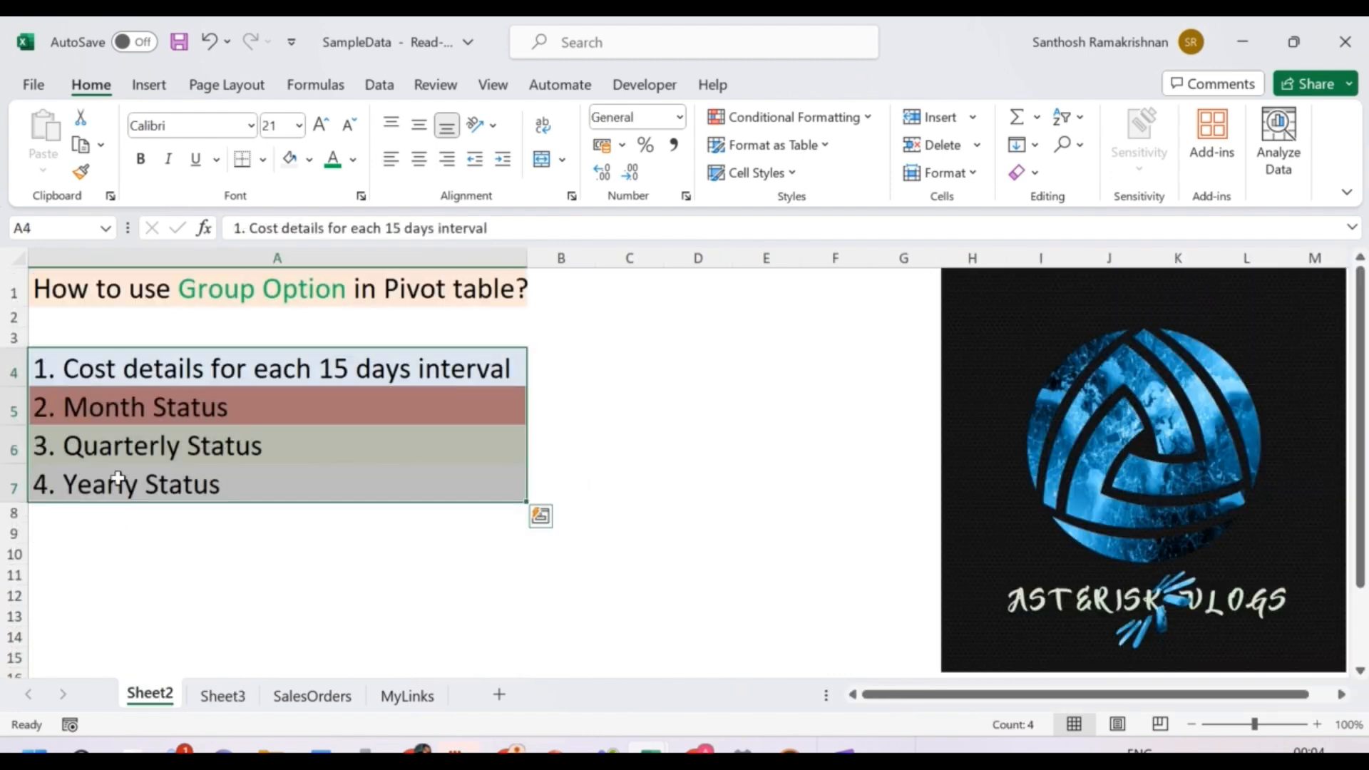
click(163, 372)
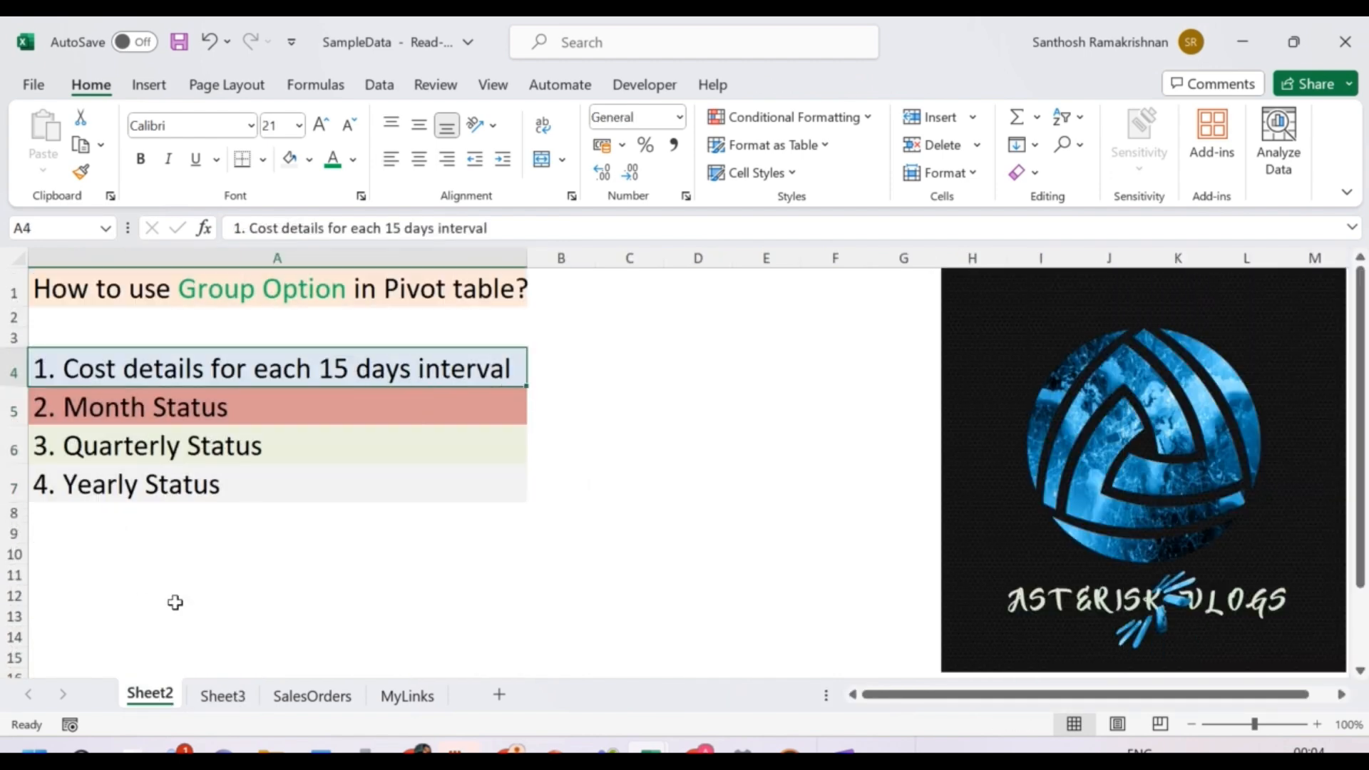
click(311, 697)
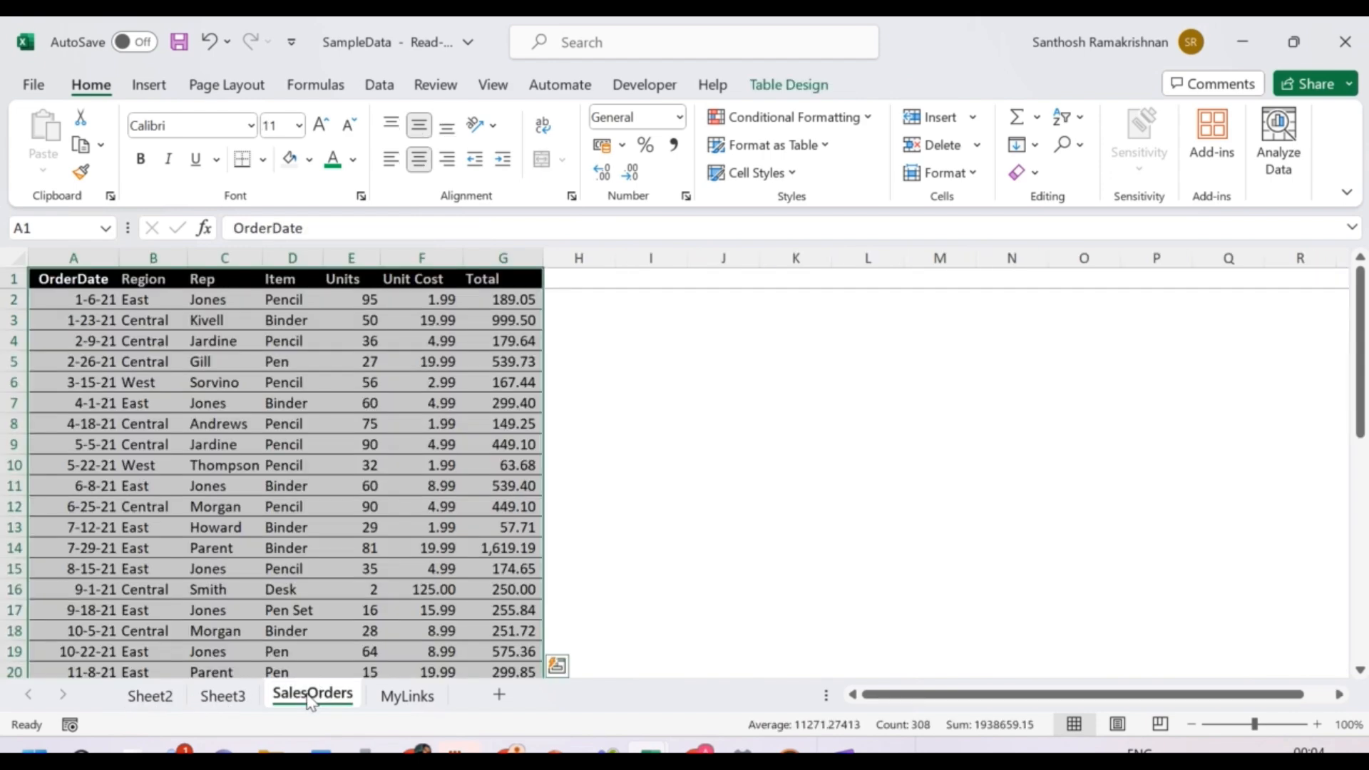
click(278, 462)
key(ctrl+Up)
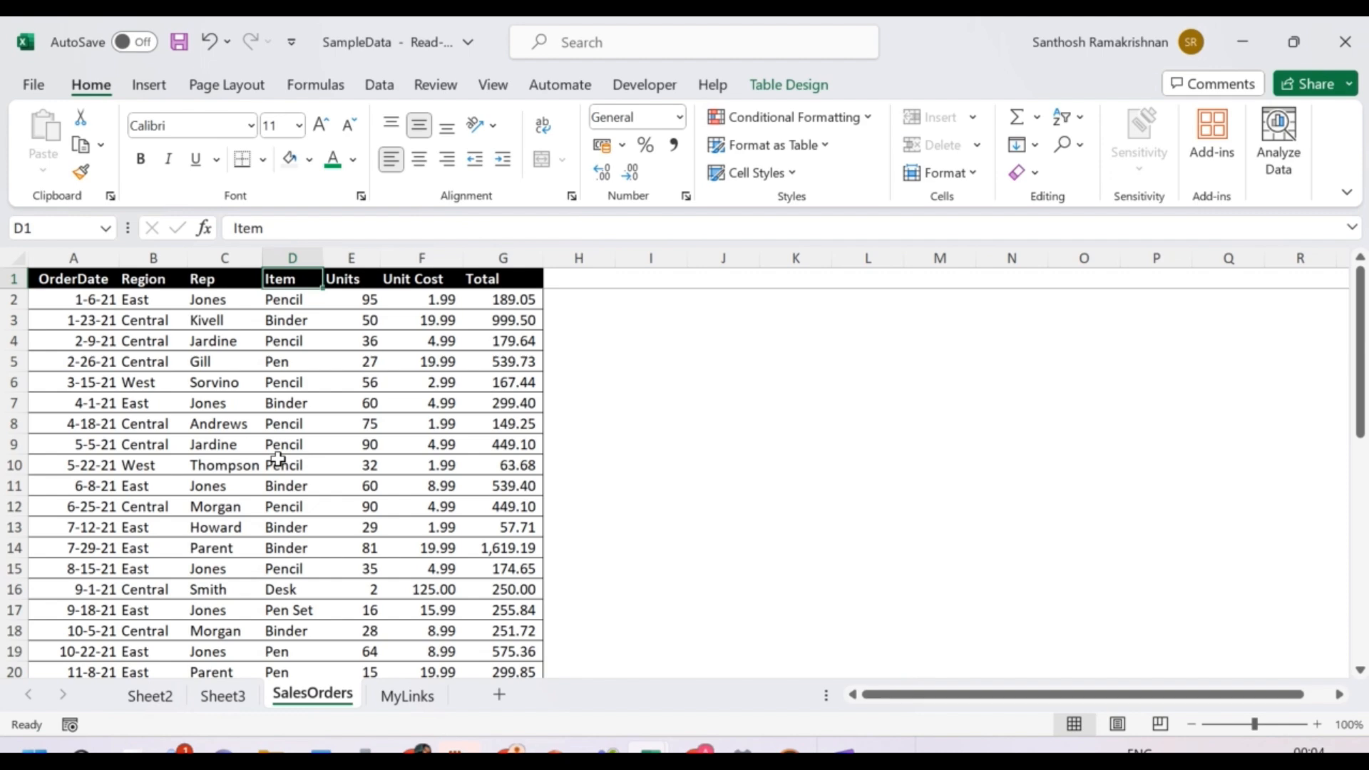
key(ctrl+Left)
key(Right)
key(Right)
key(Right)
key(Right)
key(Right)
key(Right)
key(Right)
key(Left)
key(Left)
key(Left)
key(Left)
key(Left)
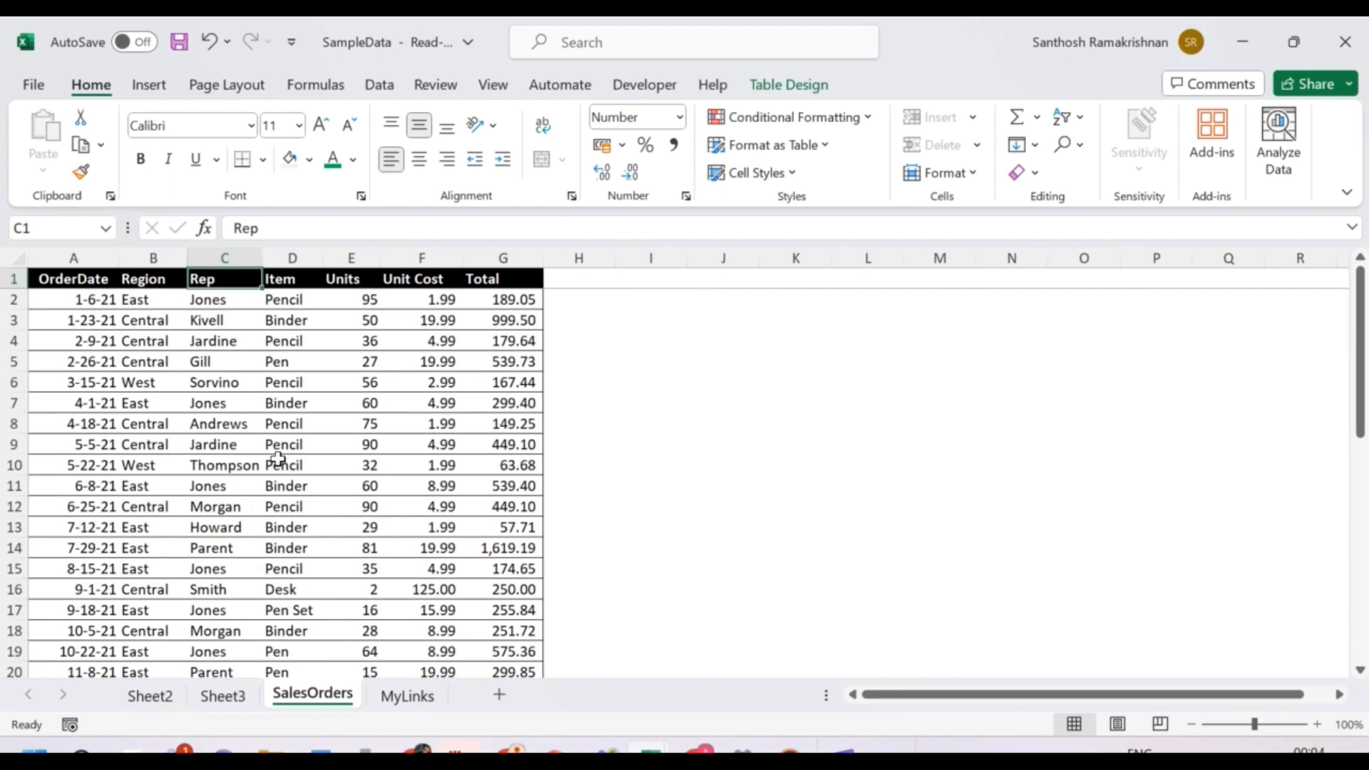
Group the order dates in the Sheet3 pivot table by days only, in intervals of 15 days.
key(ctrl+Page_Up)
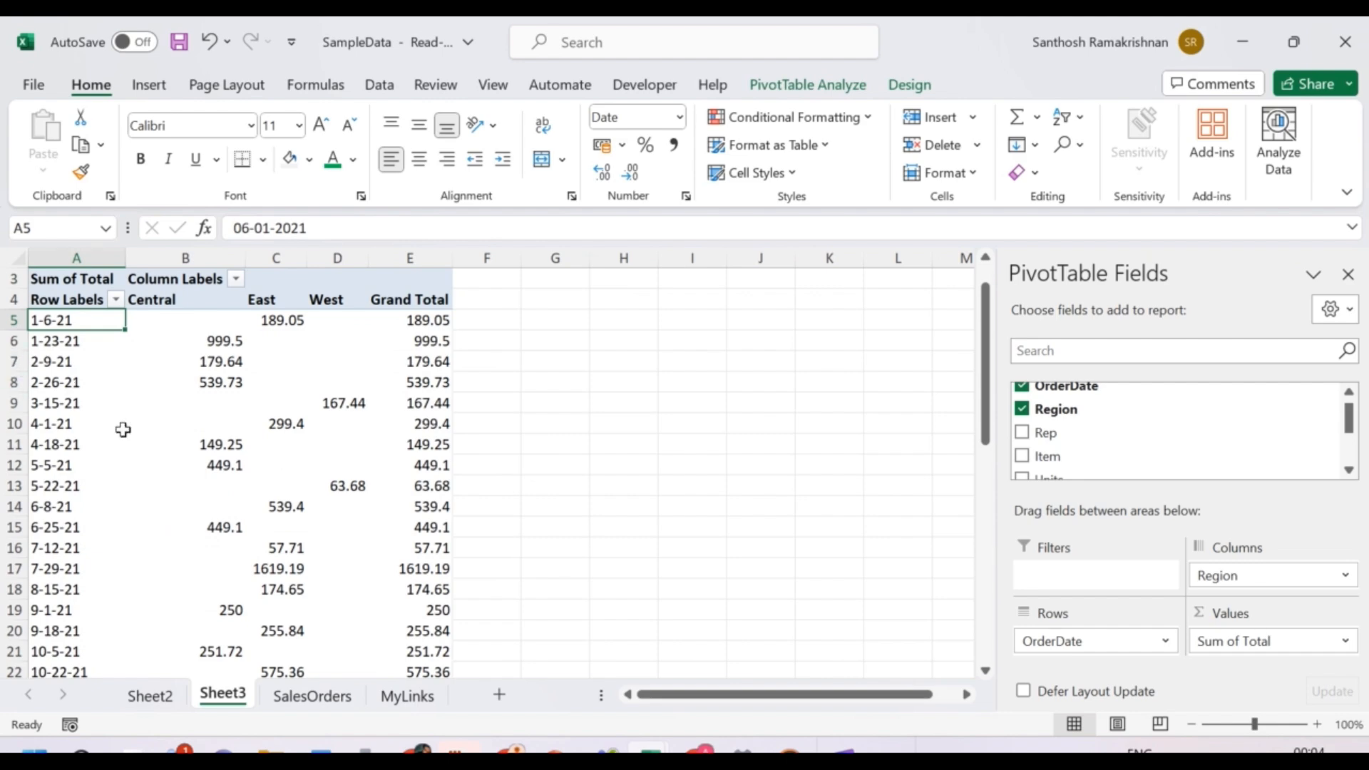
click(78, 427)
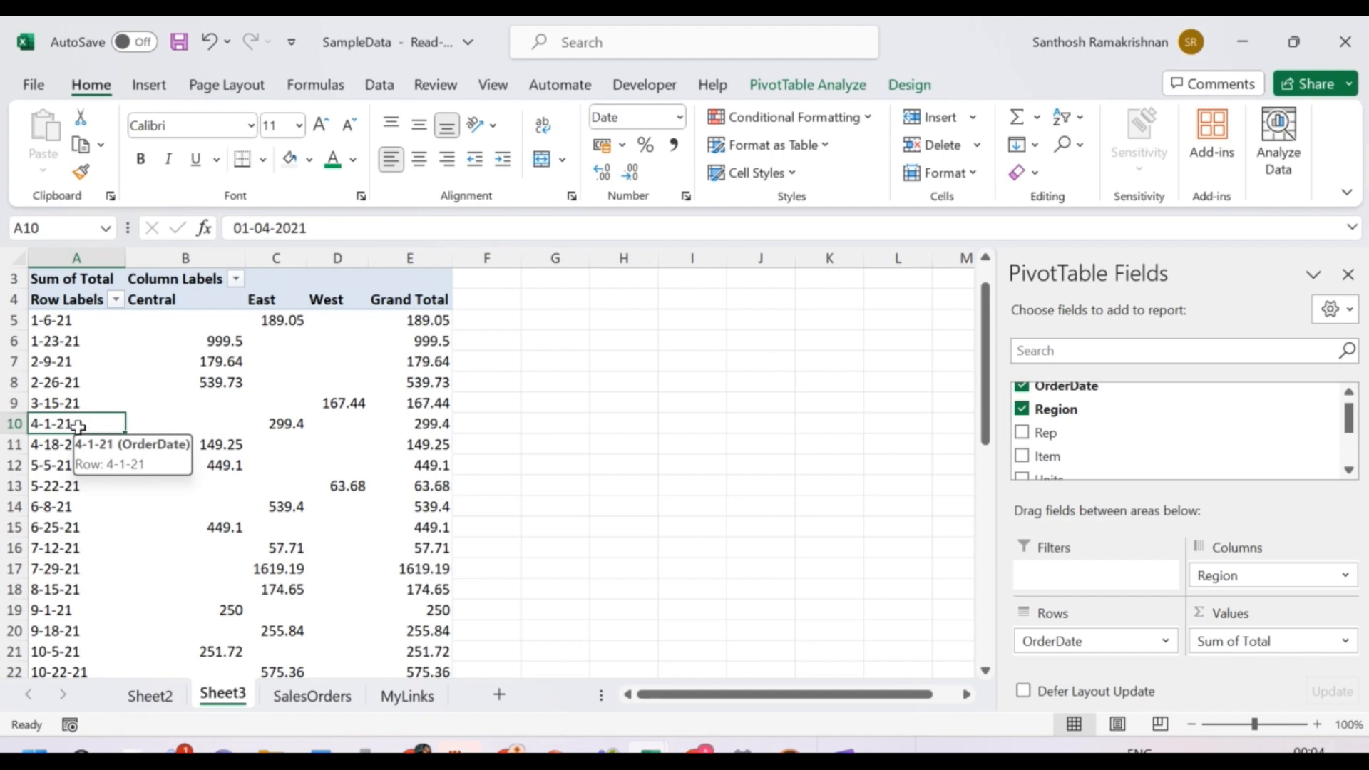
right_click(80, 432)
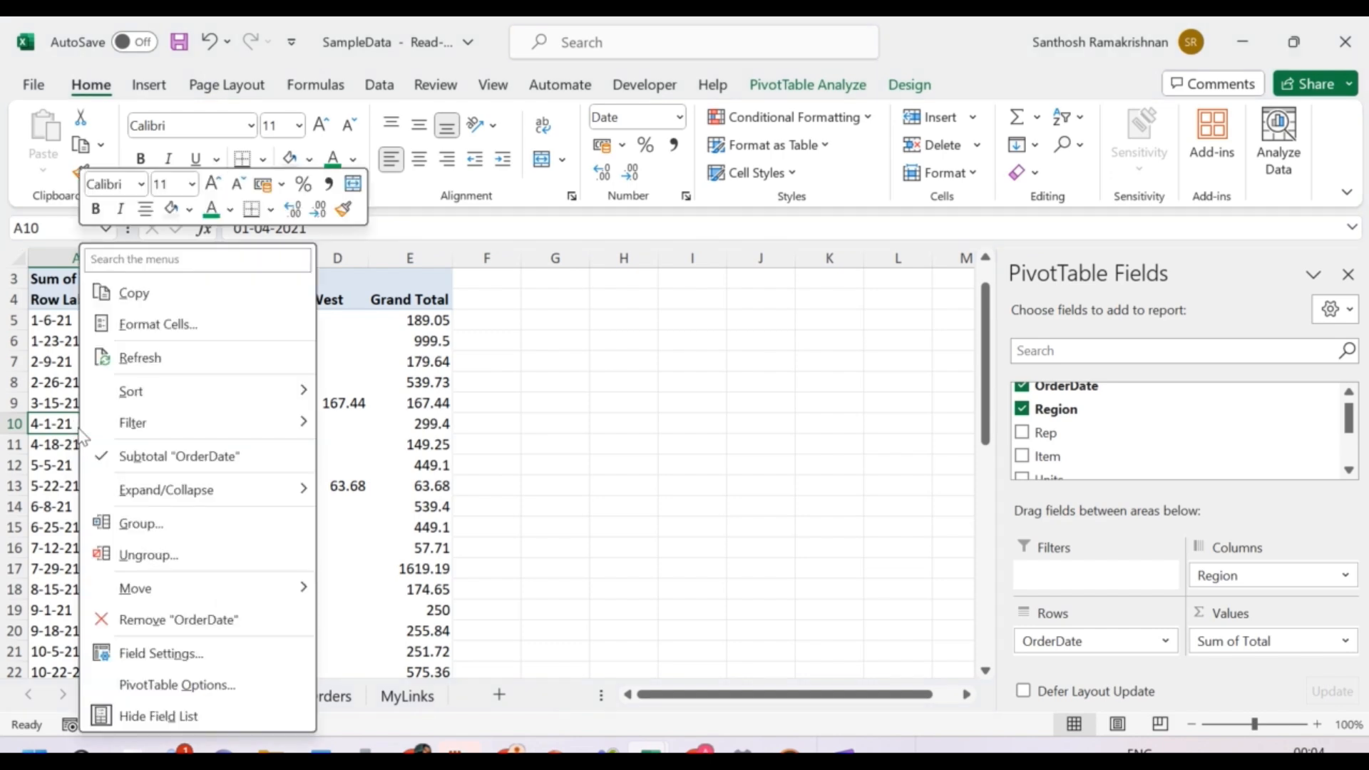
click(134, 522)
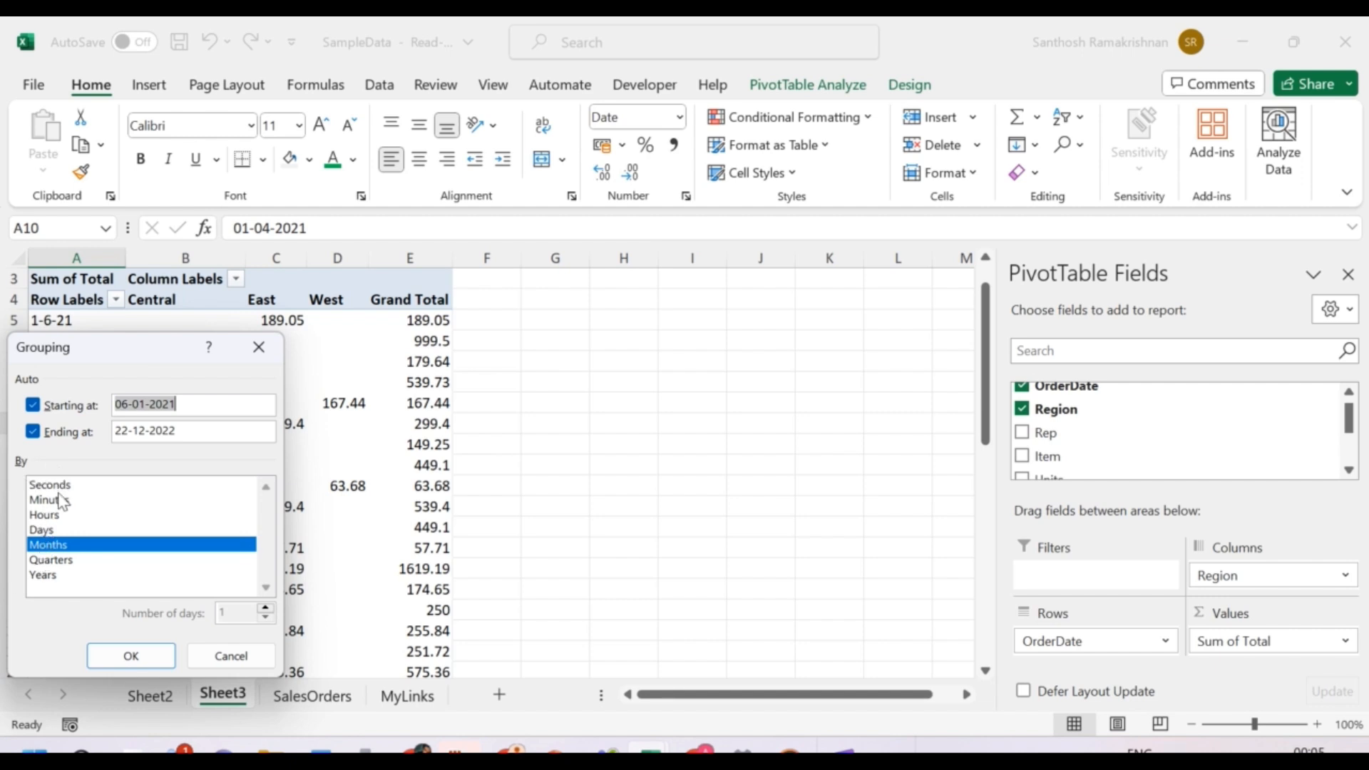
click(48, 530)
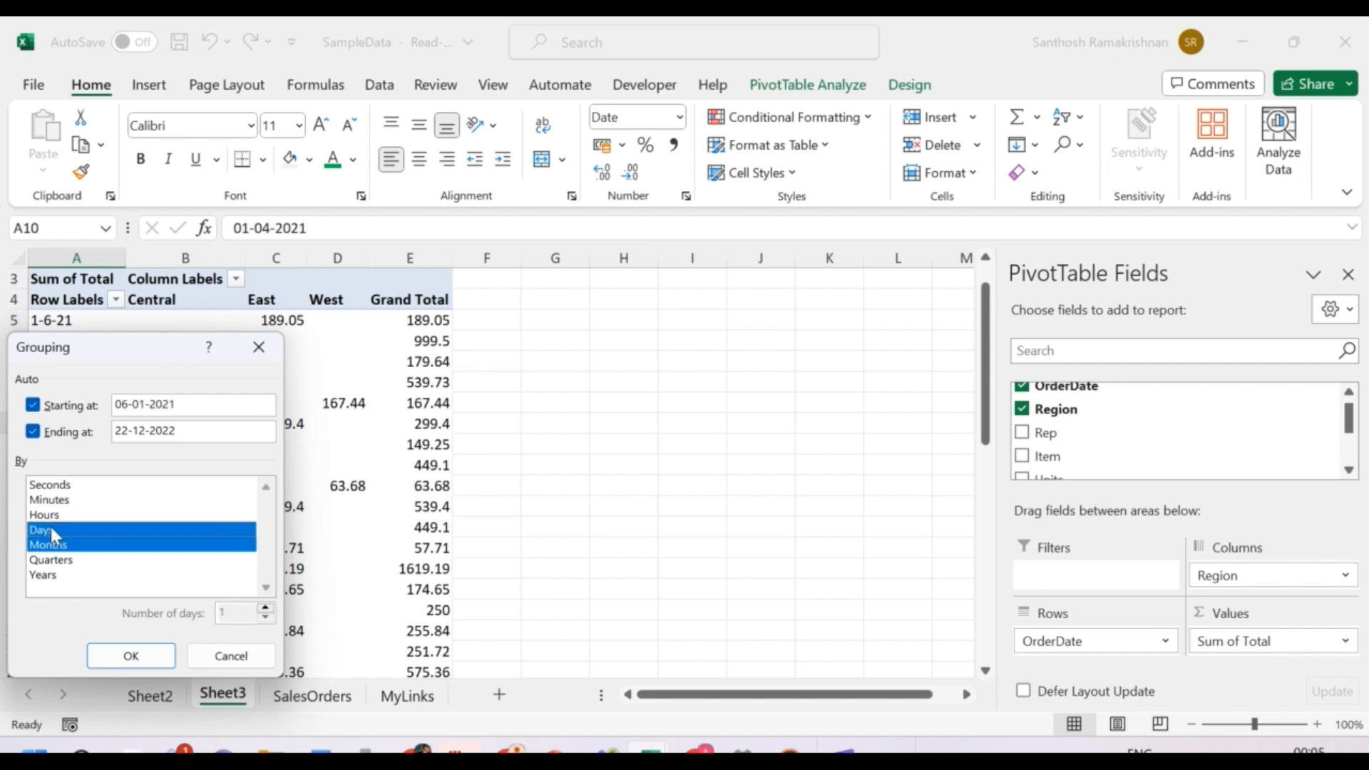
click(57, 545)
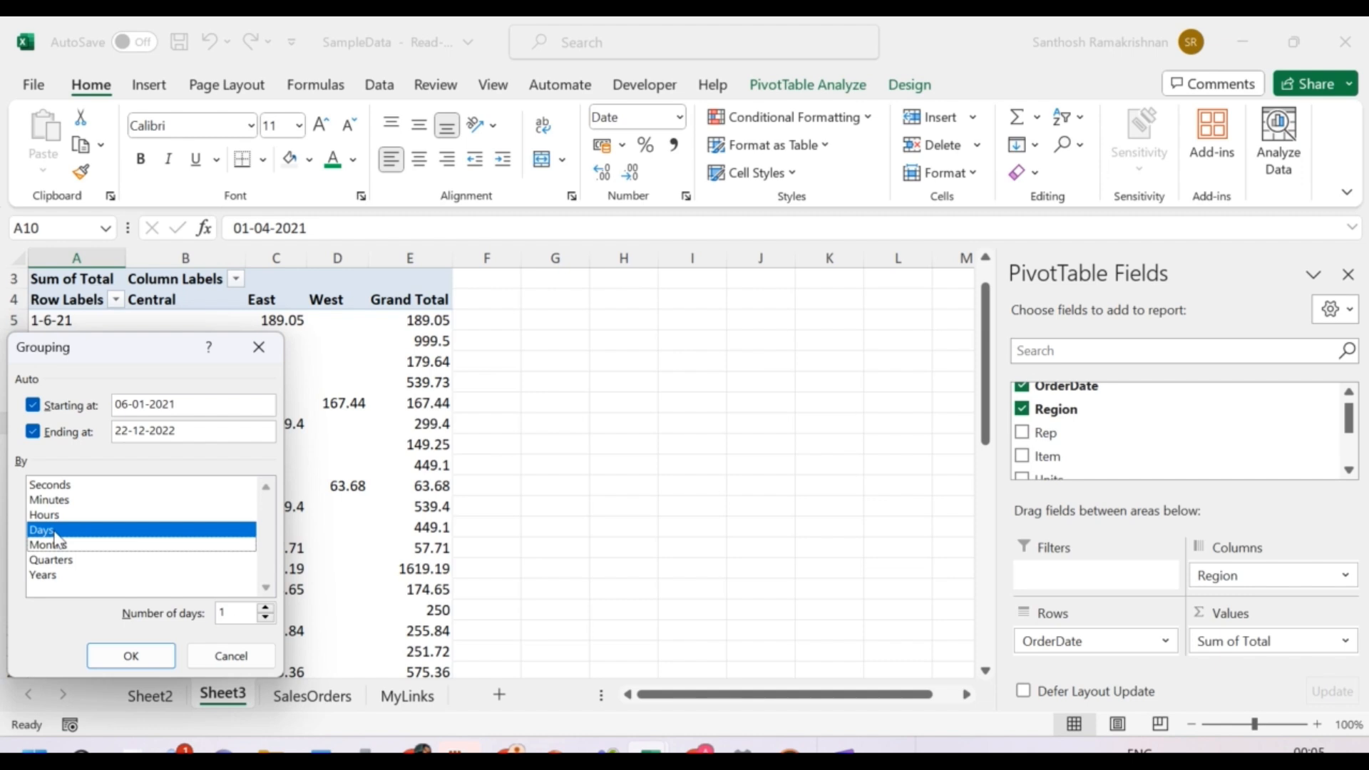
click(236, 613)
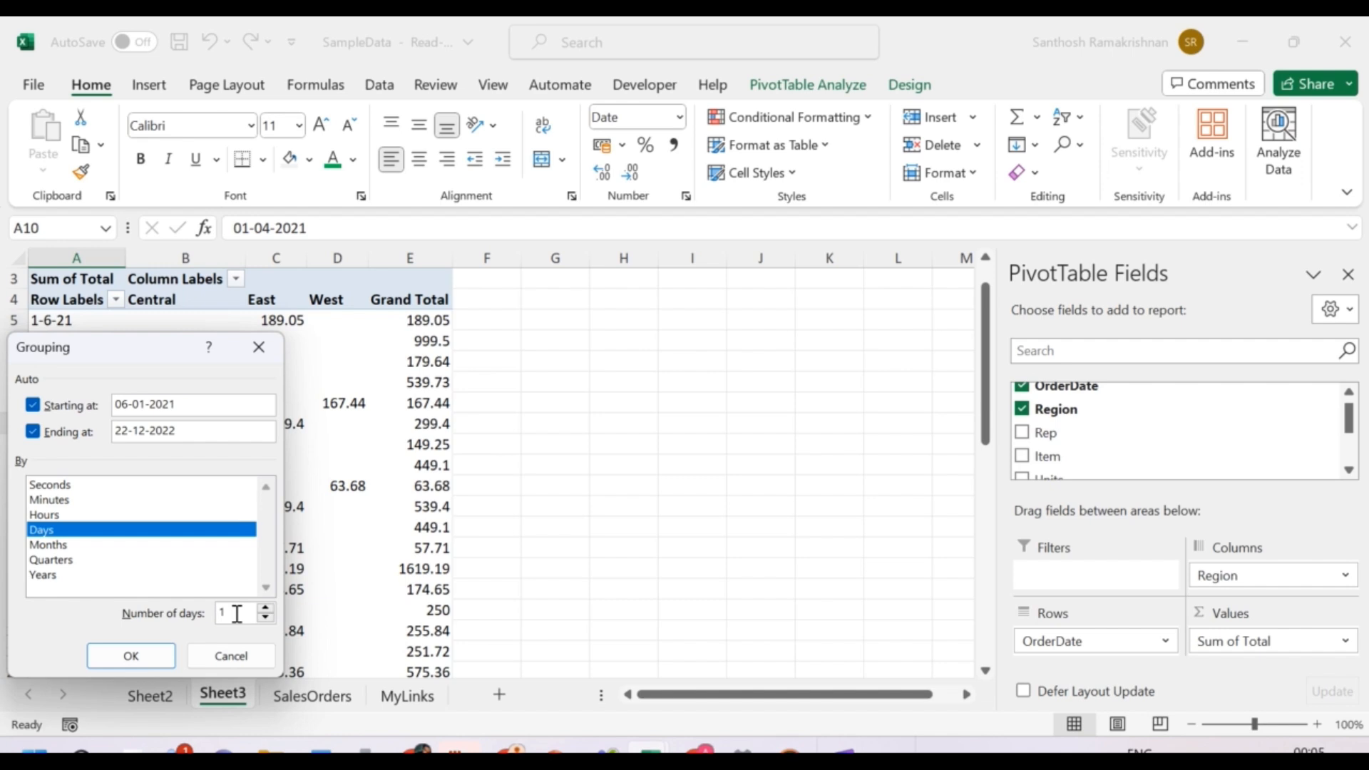
double_click(237, 614)
click(237, 614)
click(143, 660)
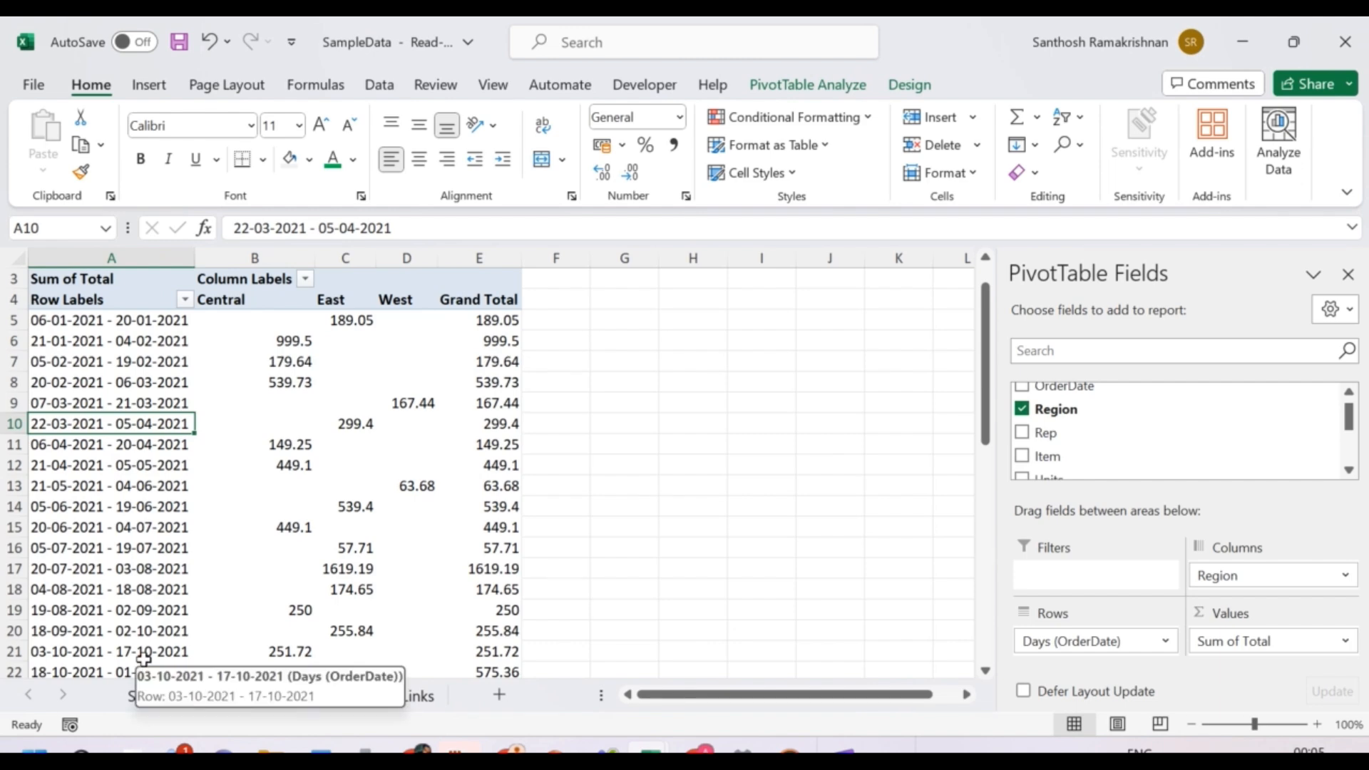
Examine the 15-day interval rows from first to last, the region columns and the Grand Total row.
click(93, 321)
key(Down)
key(Up)
key(ctrl+Down)
key(ctrl+Up)
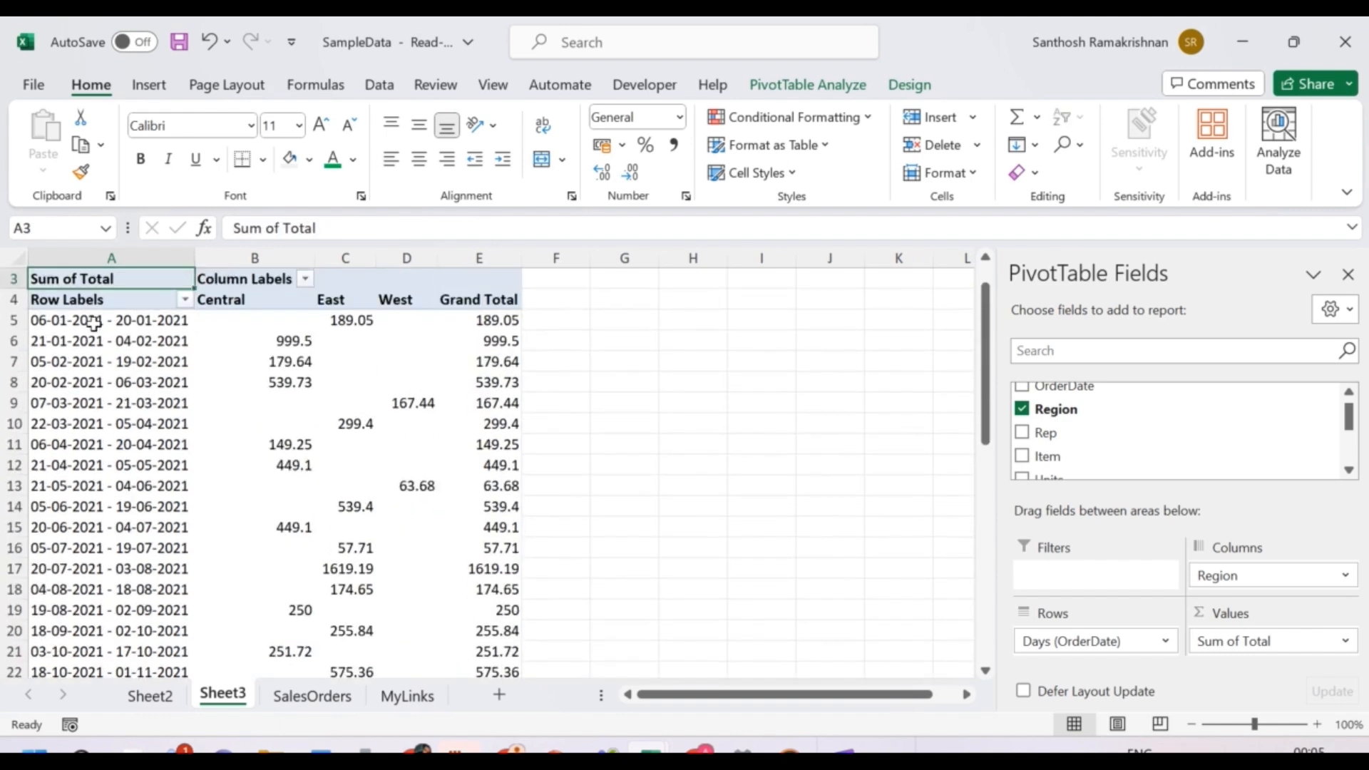
key(Right)
key(Down)
key(Down)
key(Right)
key(Right)
key(Right)
key(Left)
key(Left)
key(Left)
key(Left)
key(ctrl+Down)
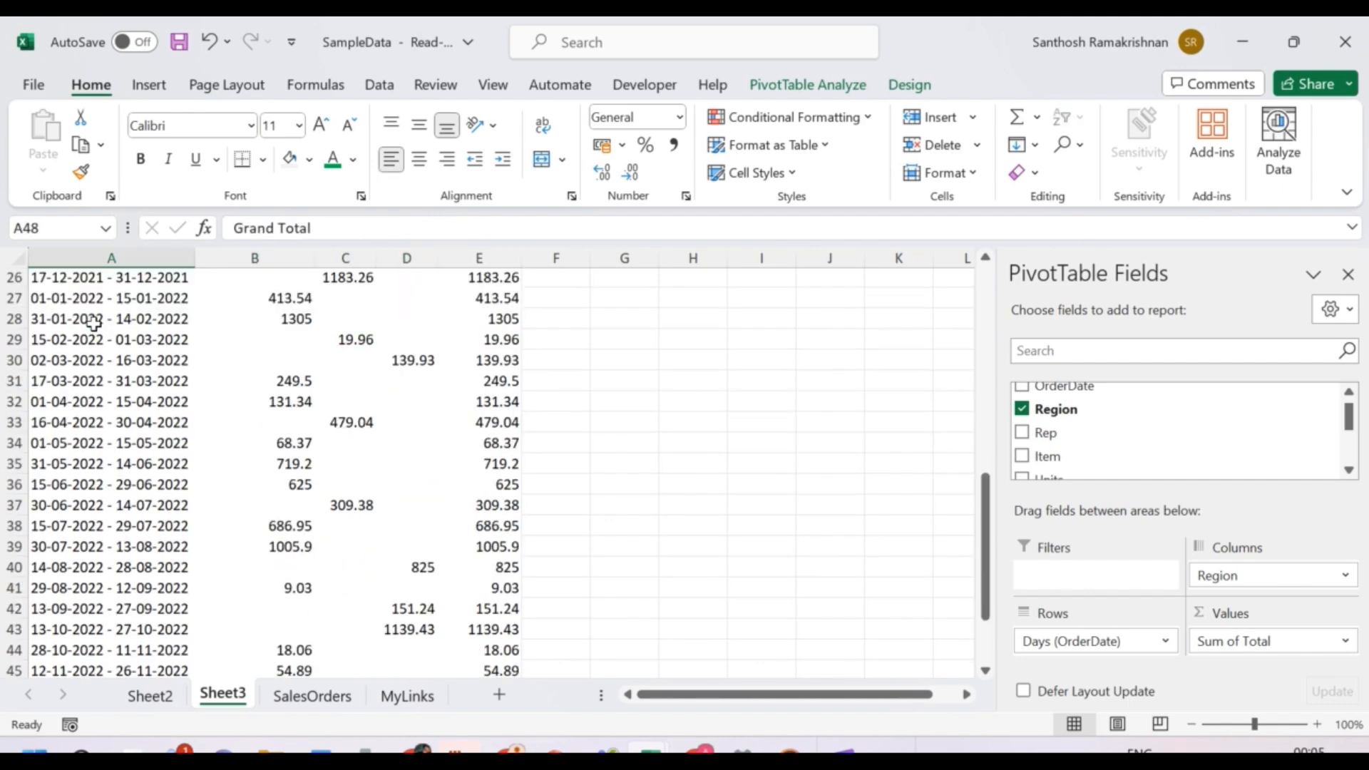
key(ctrl+Up)
key(Down)
key(Down)
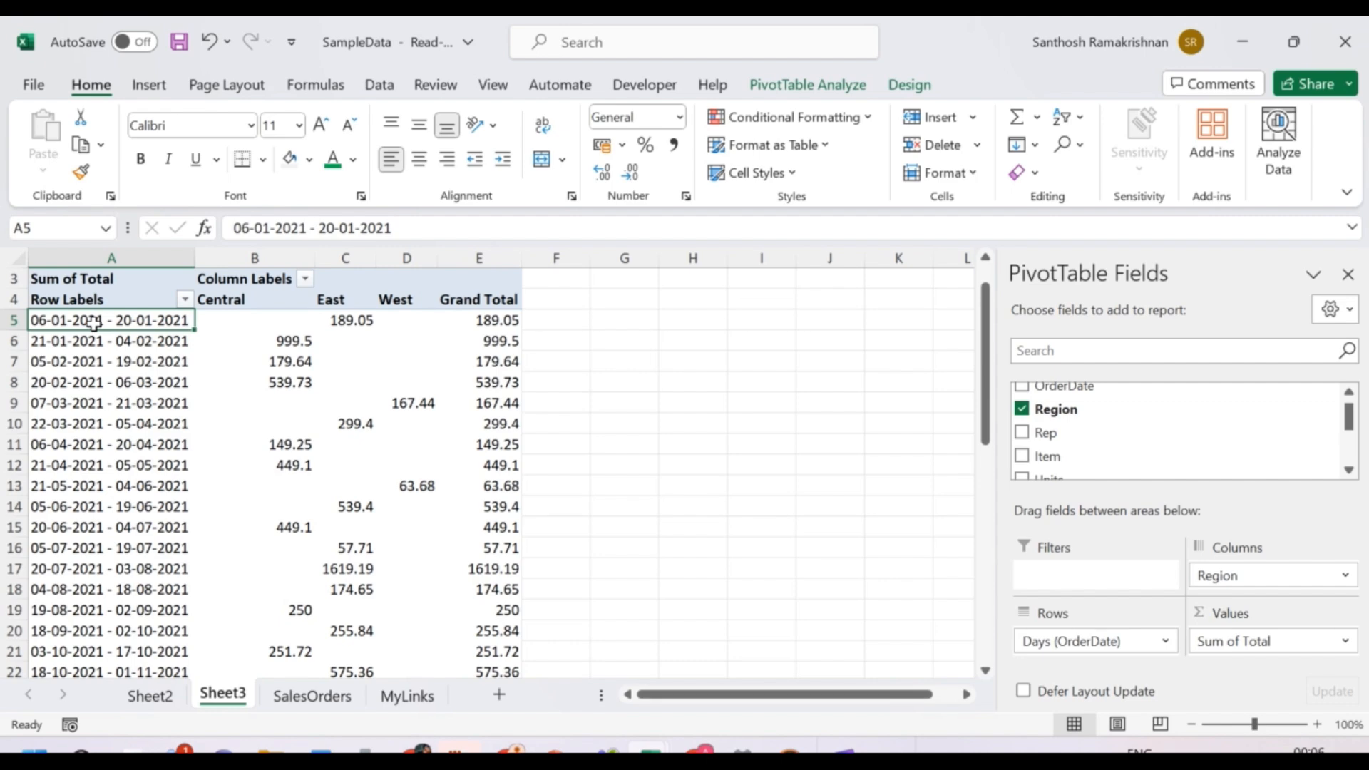
Regroup the pivot table's order dates by months only instead of days.
click(143, 362)
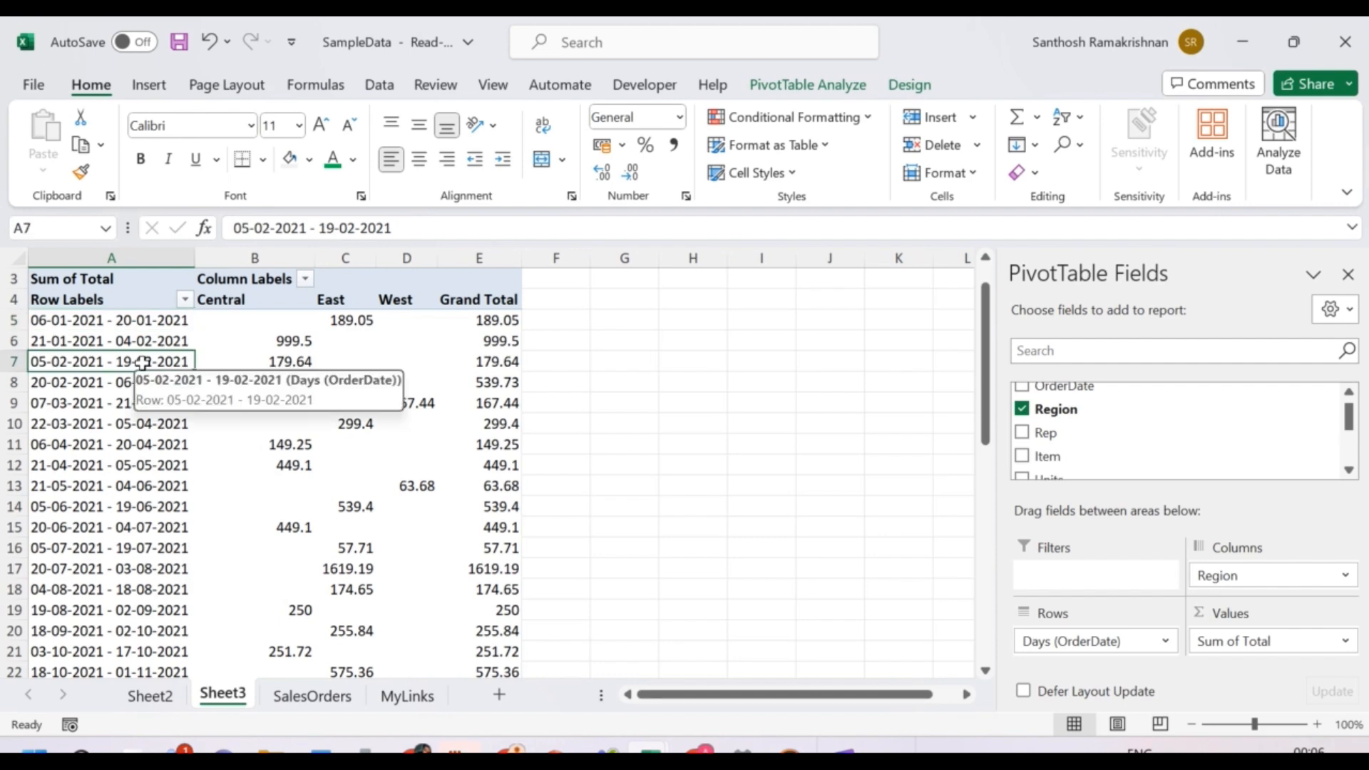
right_click(143, 362)
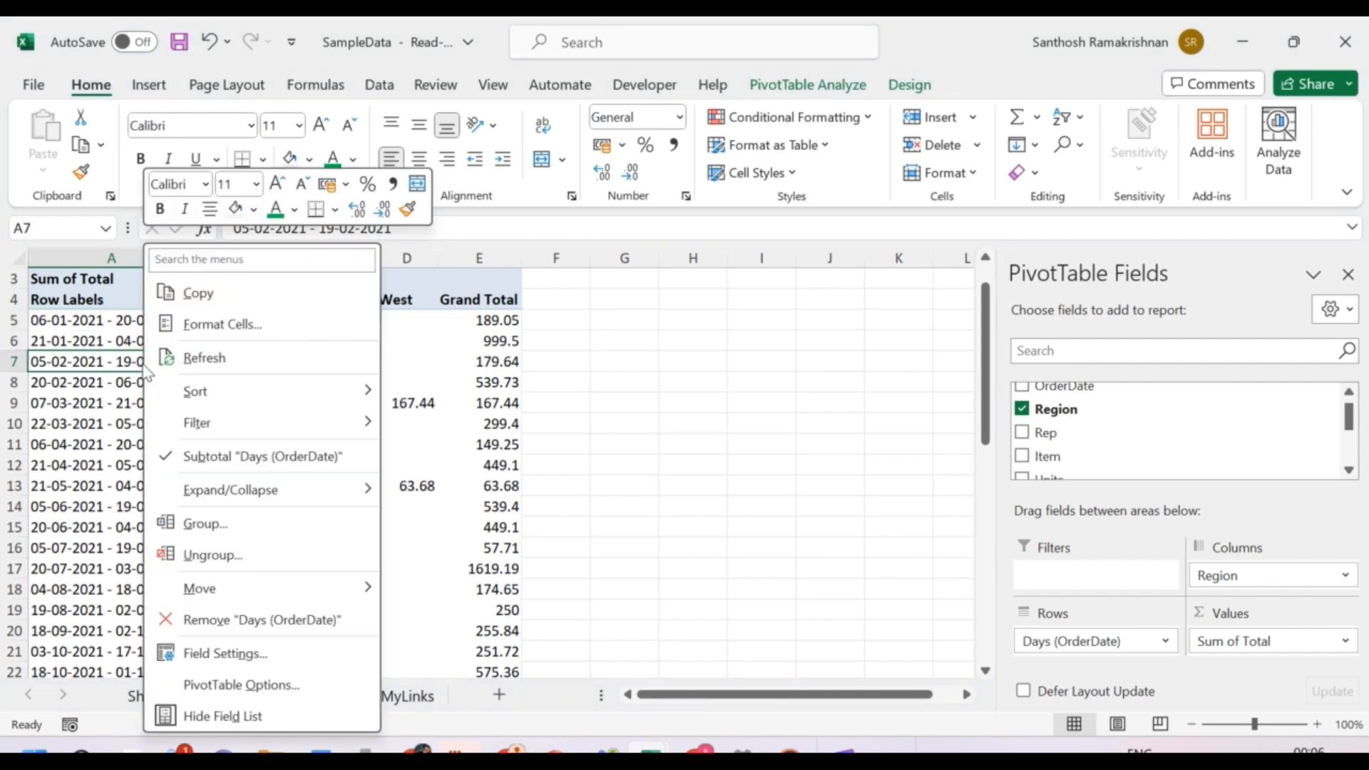
click(237, 536)
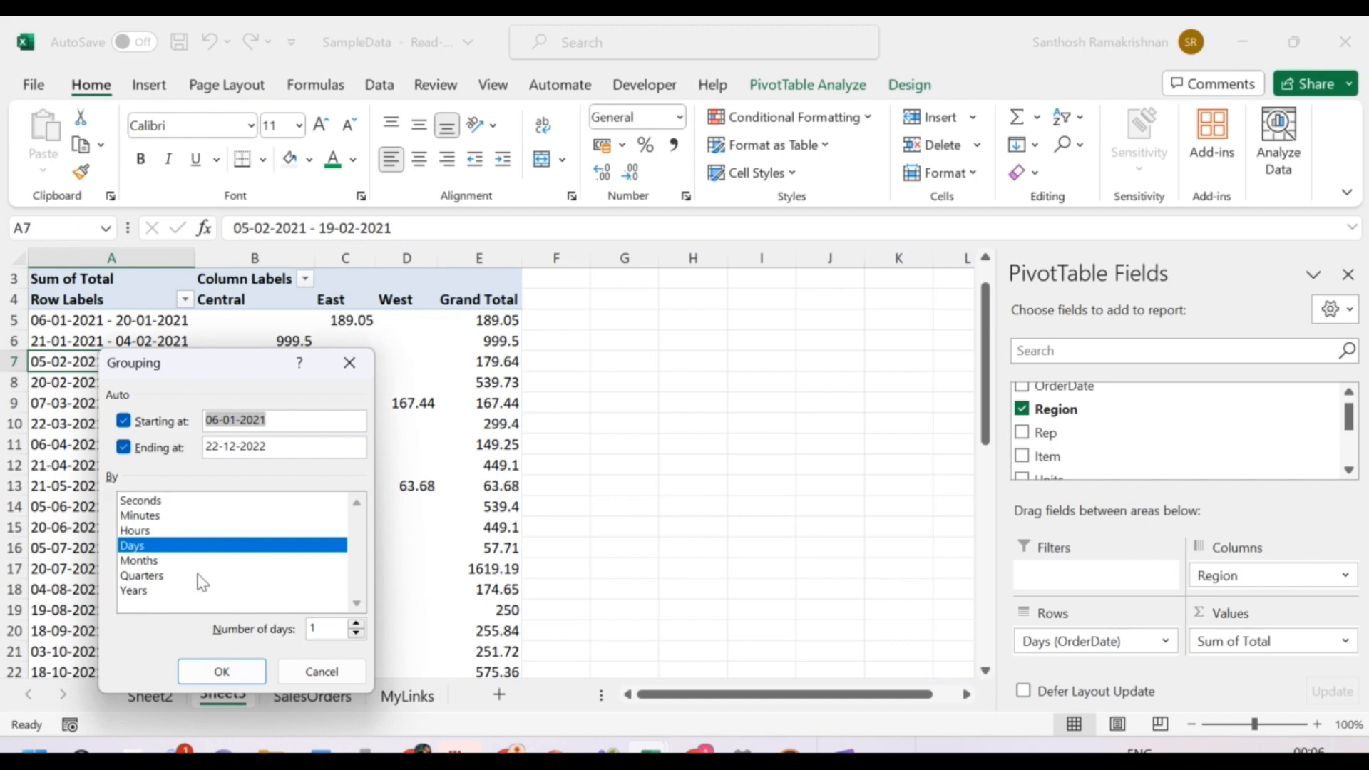
click(163, 567)
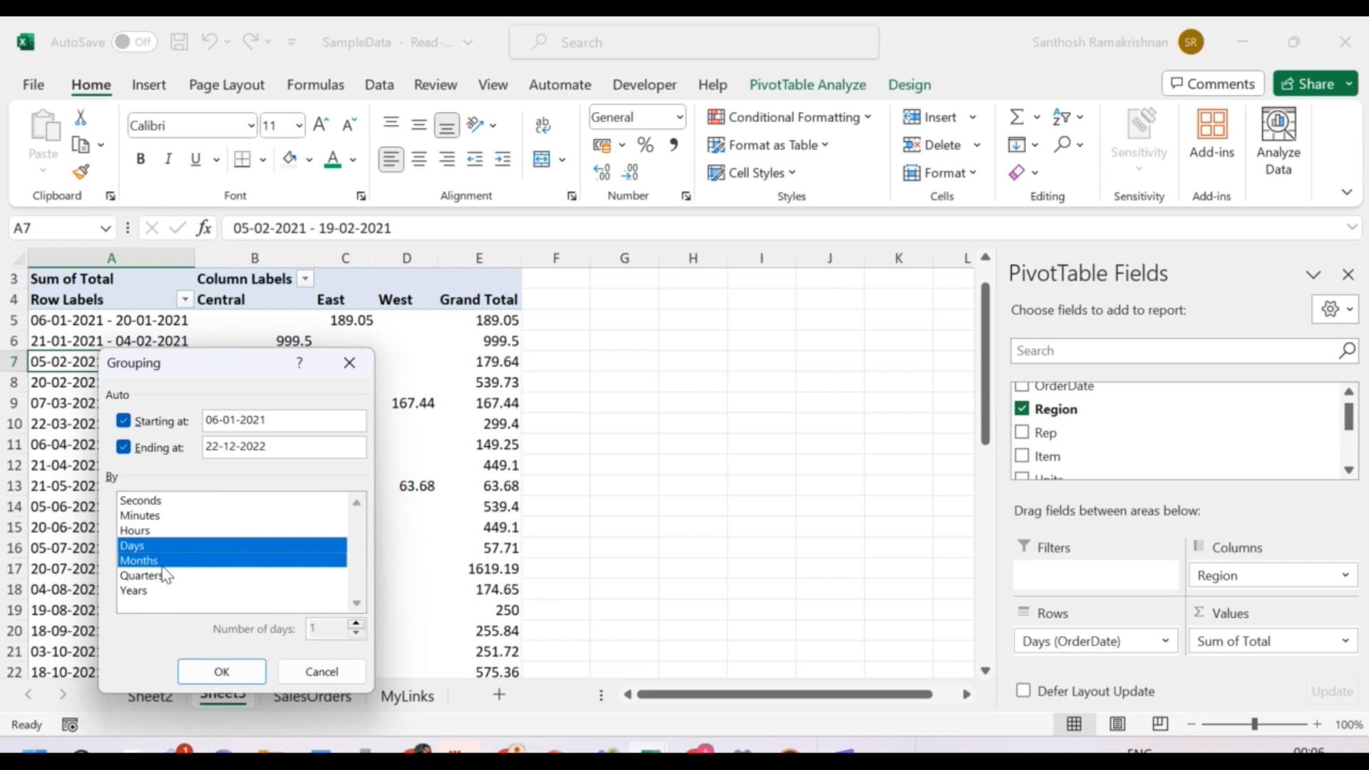
click(173, 549)
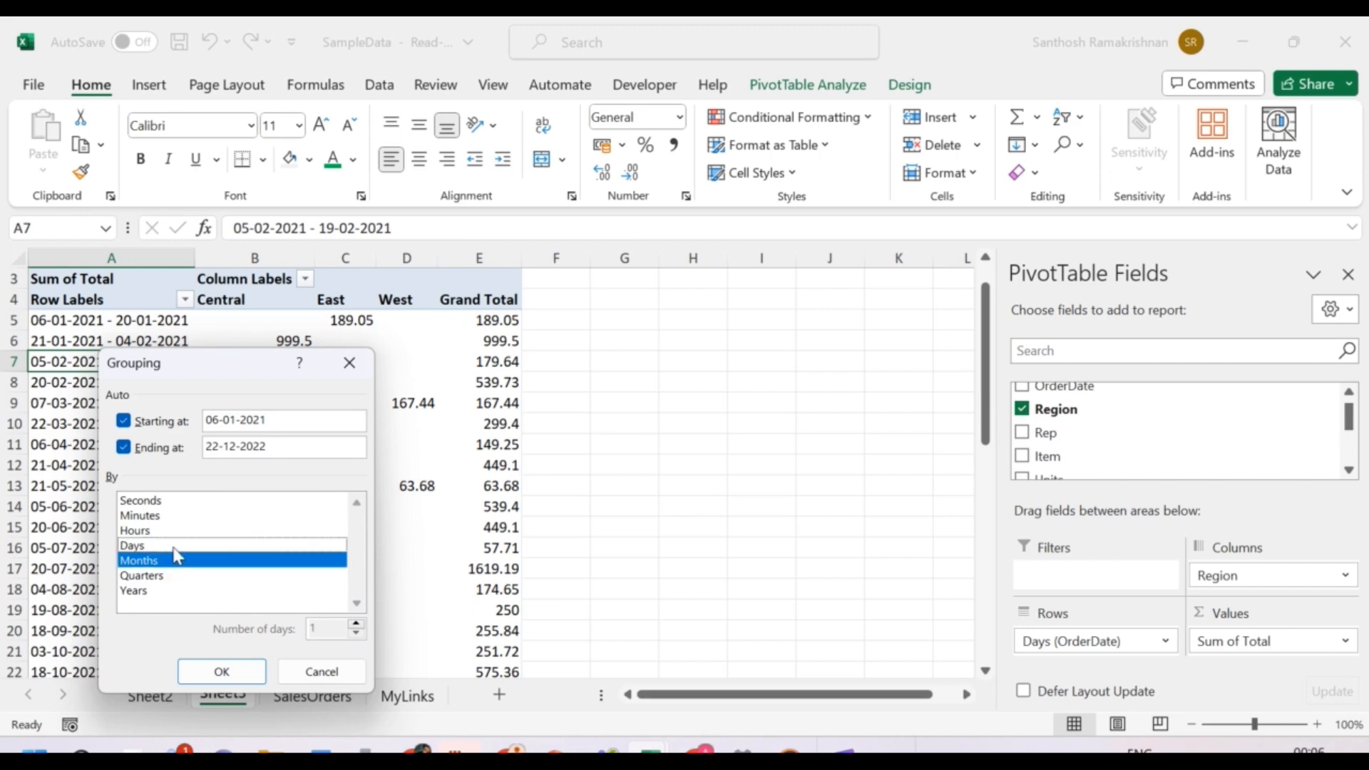
click(231, 671)
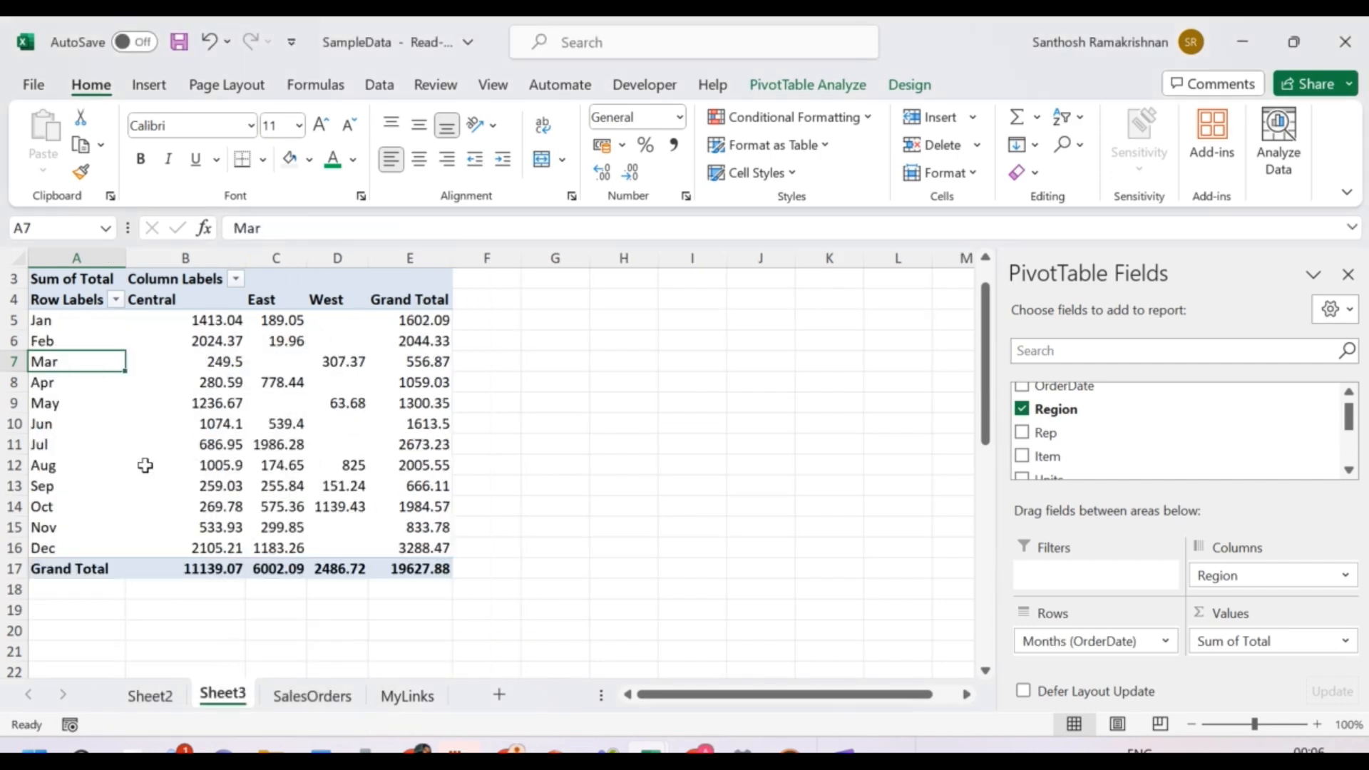
Select the month row labels from Jan to Dec, excluding the Grand Total row.
key(ctrl+Up)
key(Down)
key(Down)
key(ctrl+shift+Down)
key(shift+Up)
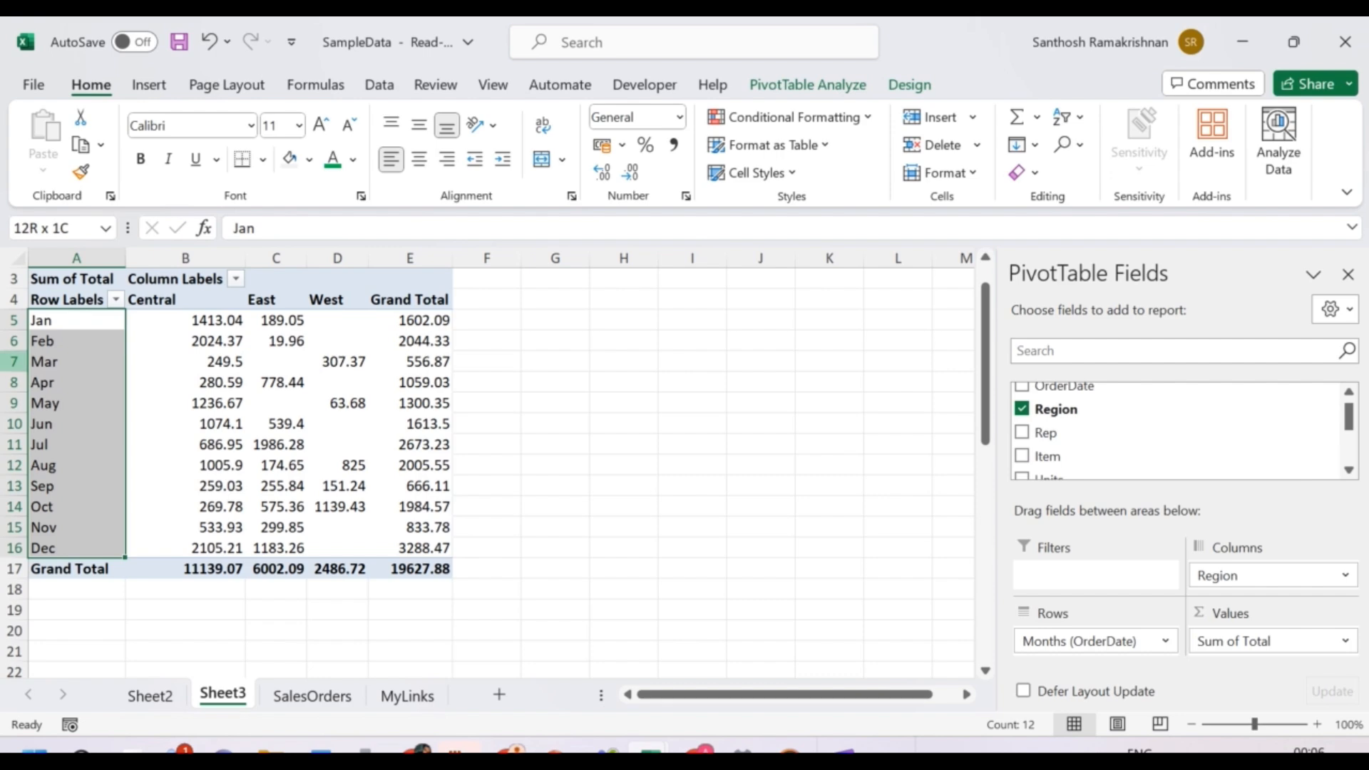
Regroup the pivot table's order dates by quarters only instead of months.
click(69, 375)
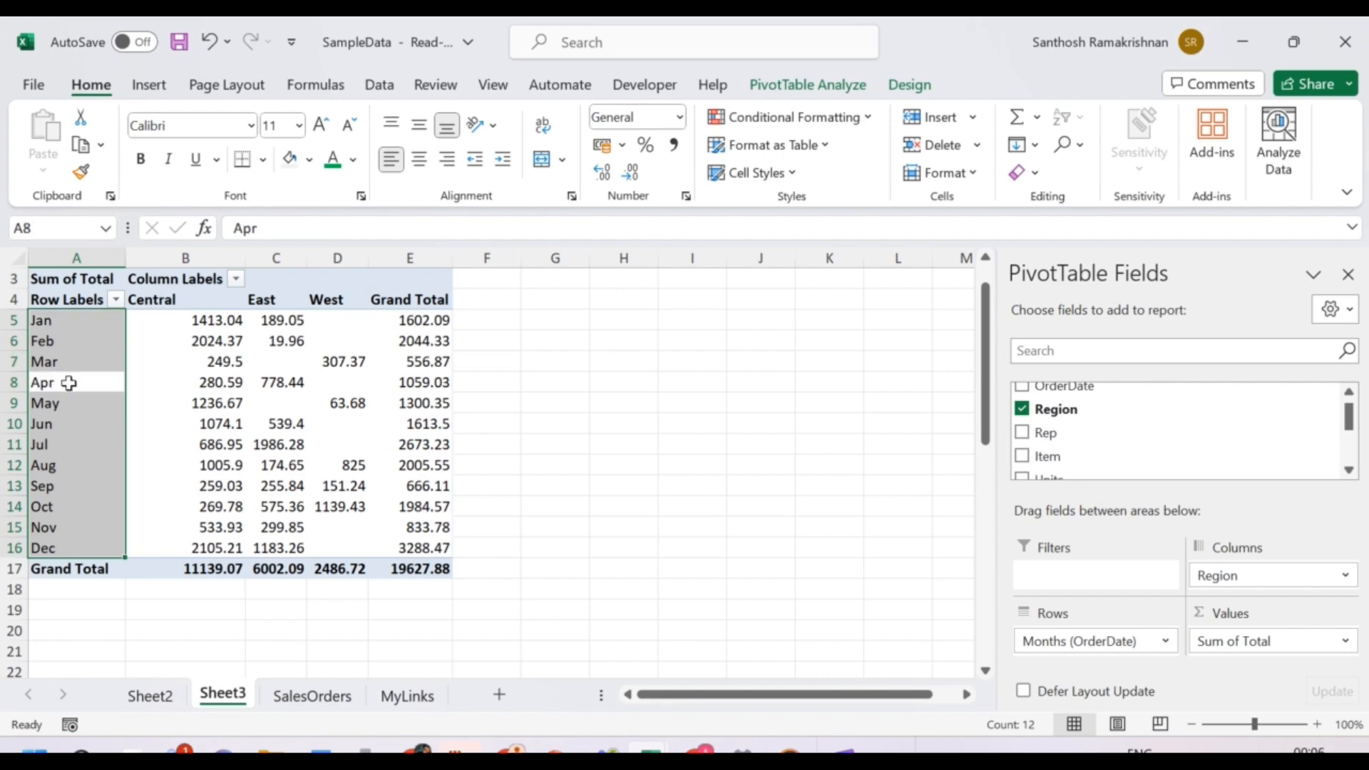
right_click(68, 384)
mouse_move(150, 492)
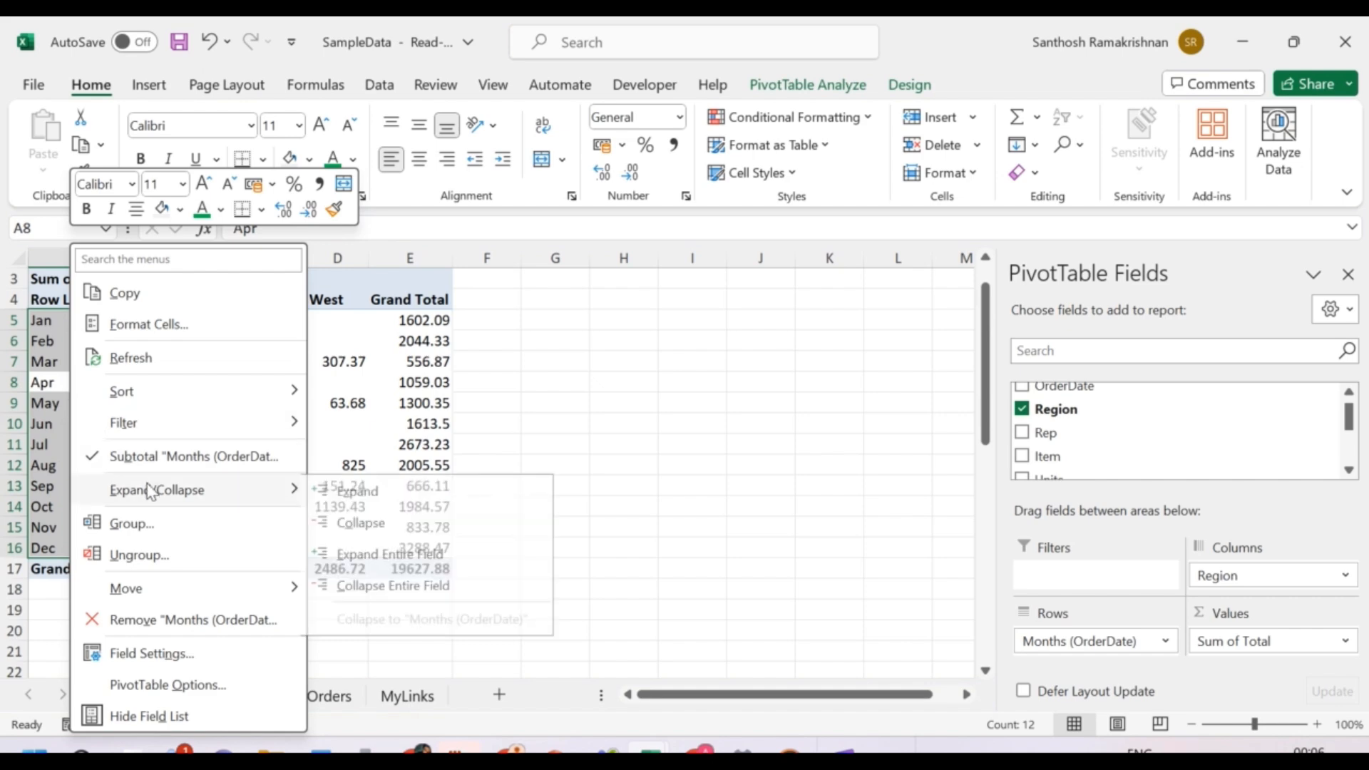
click(131, 524)
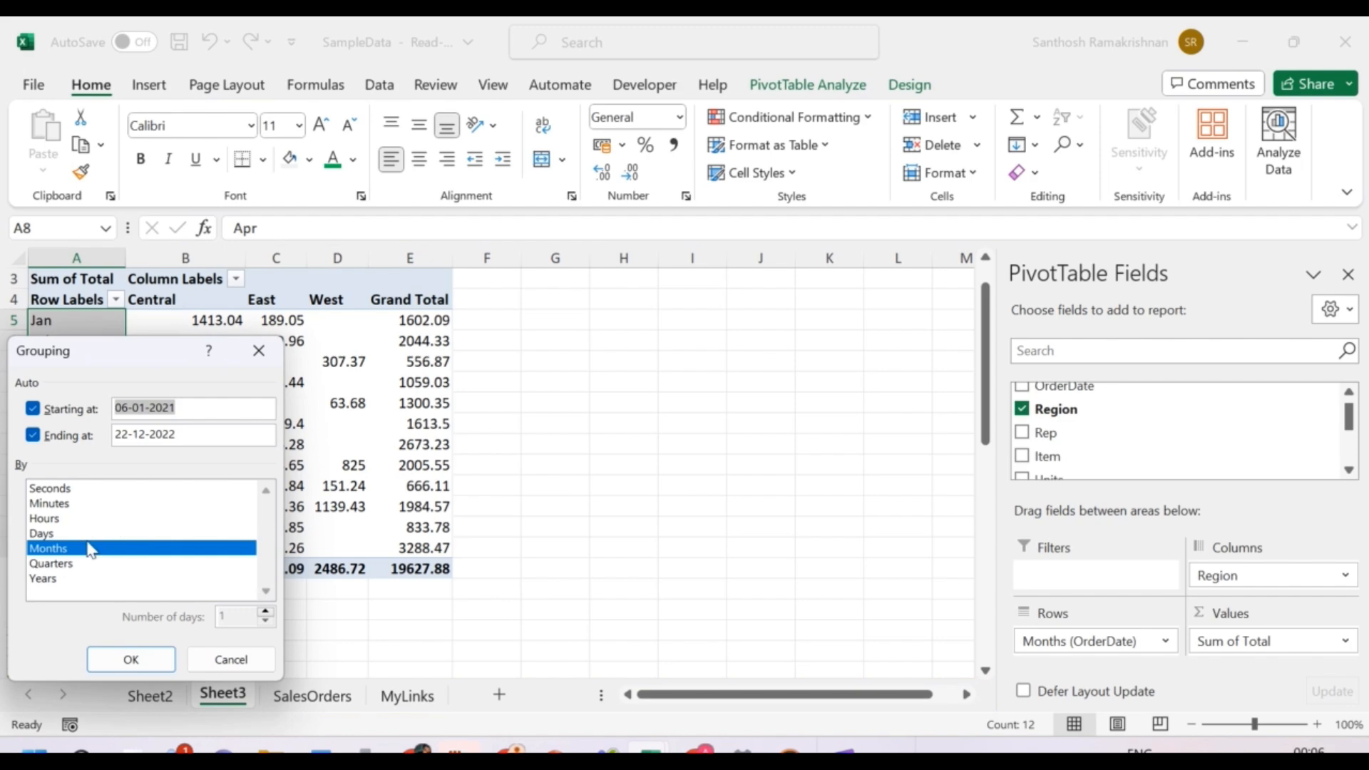
click(77, 563)
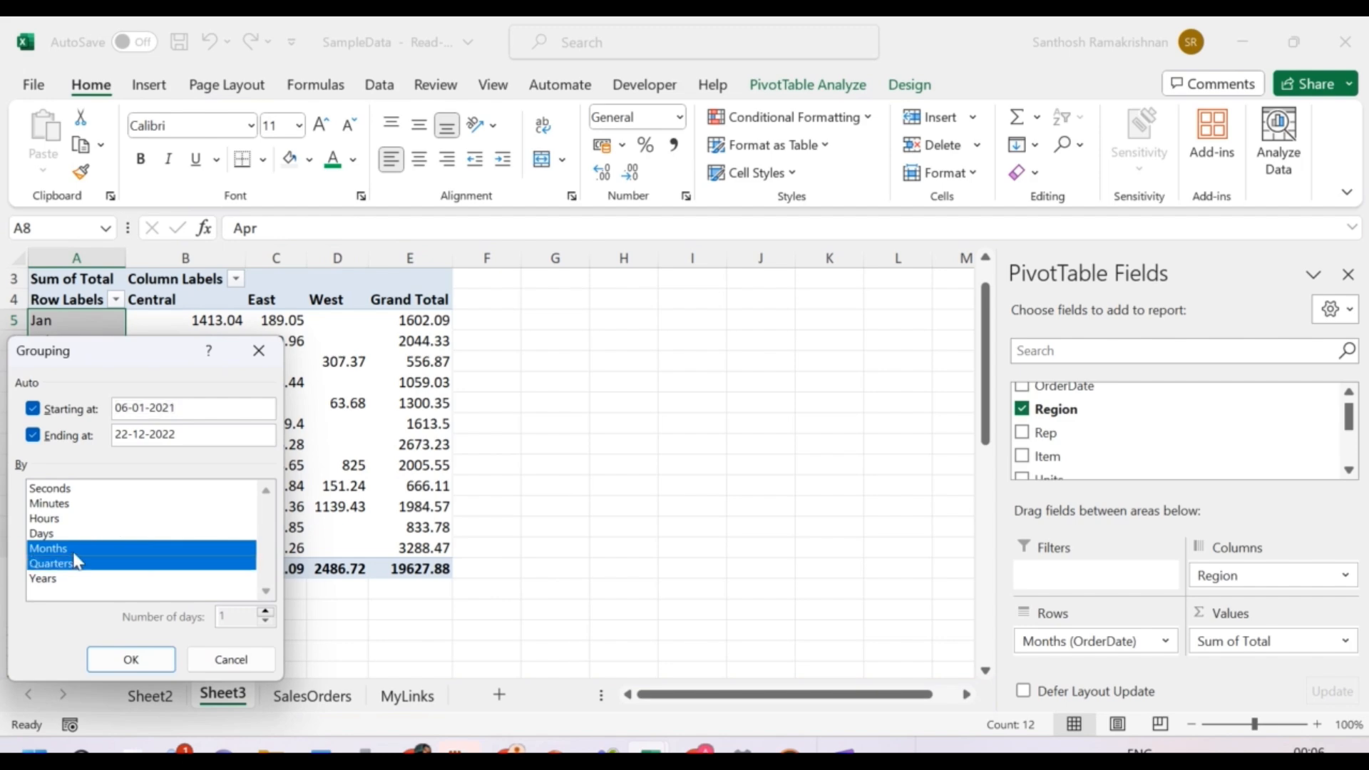
click(75, 551)
click(127, 659)
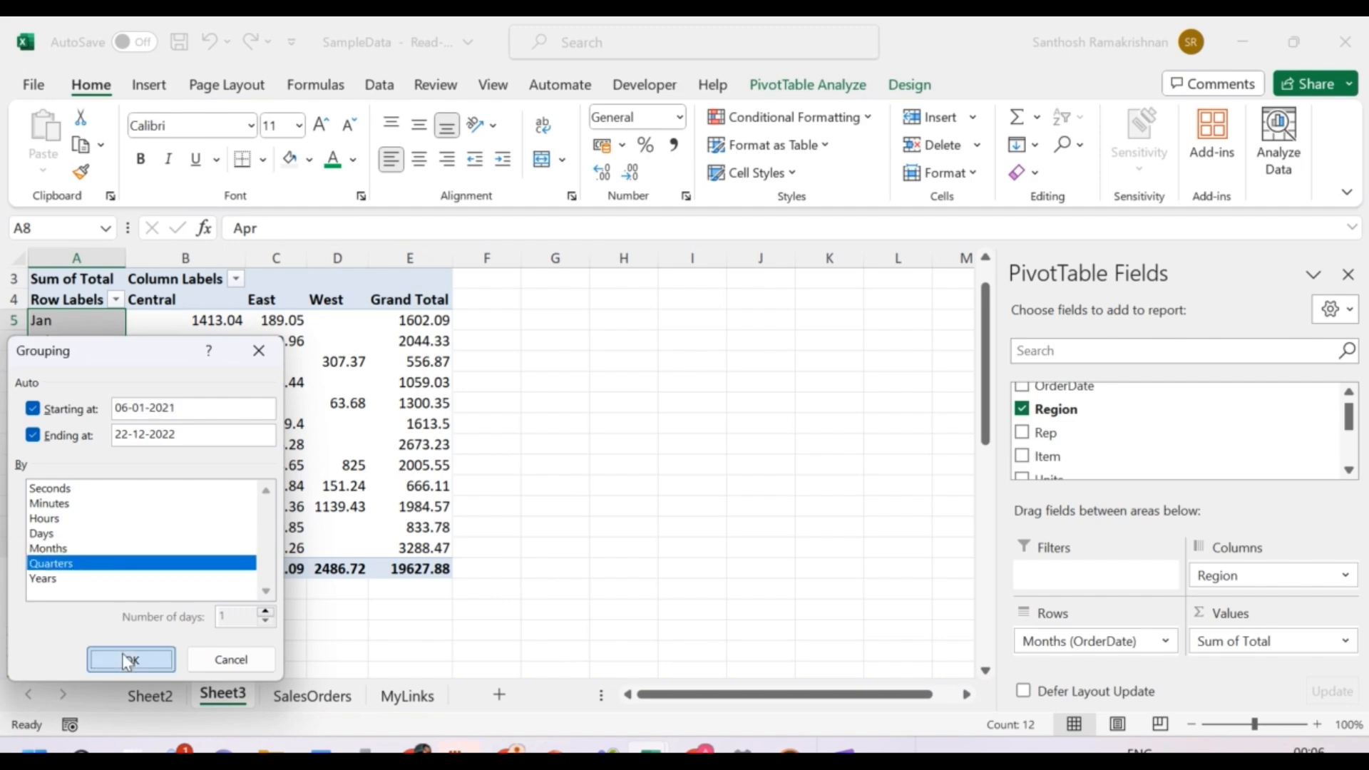
Regroup the pivot table's order dates by years only instead of quarters.
click(72, 368)
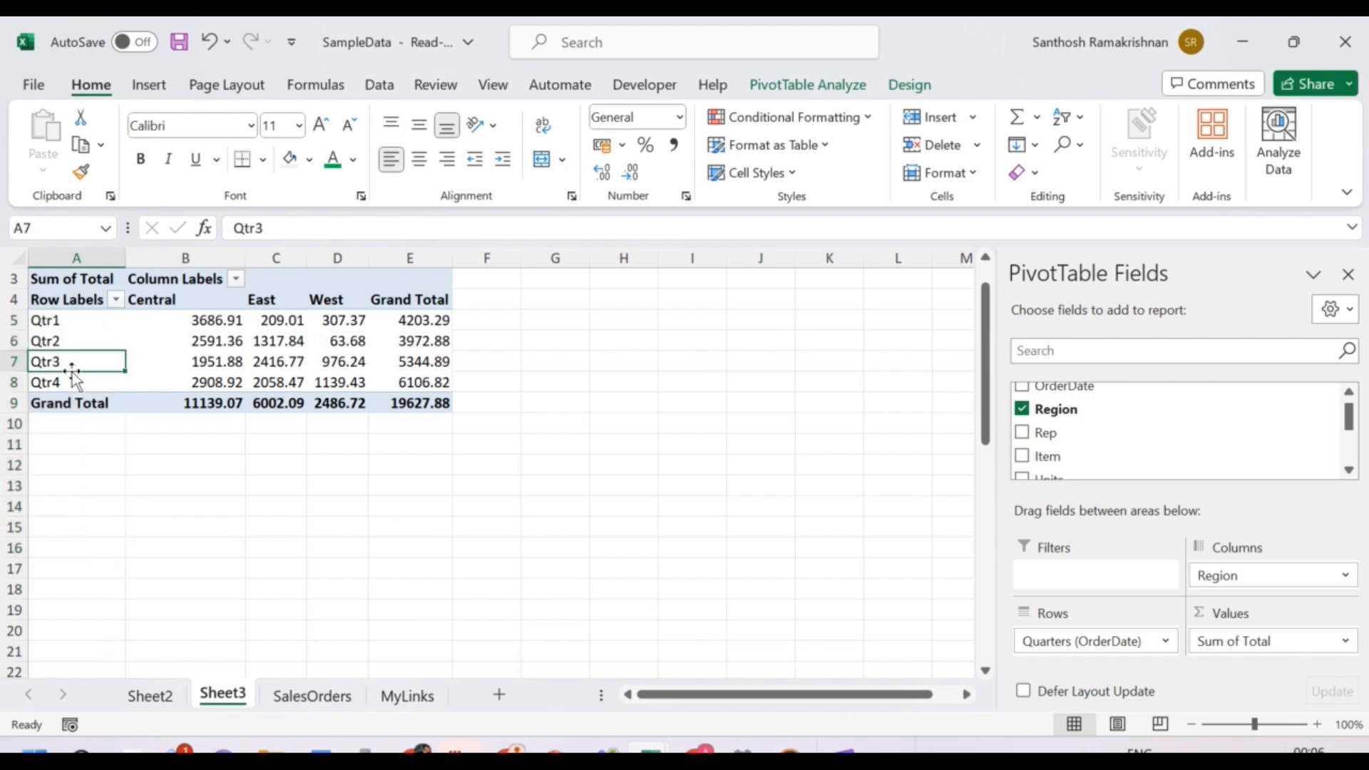
key(Up)
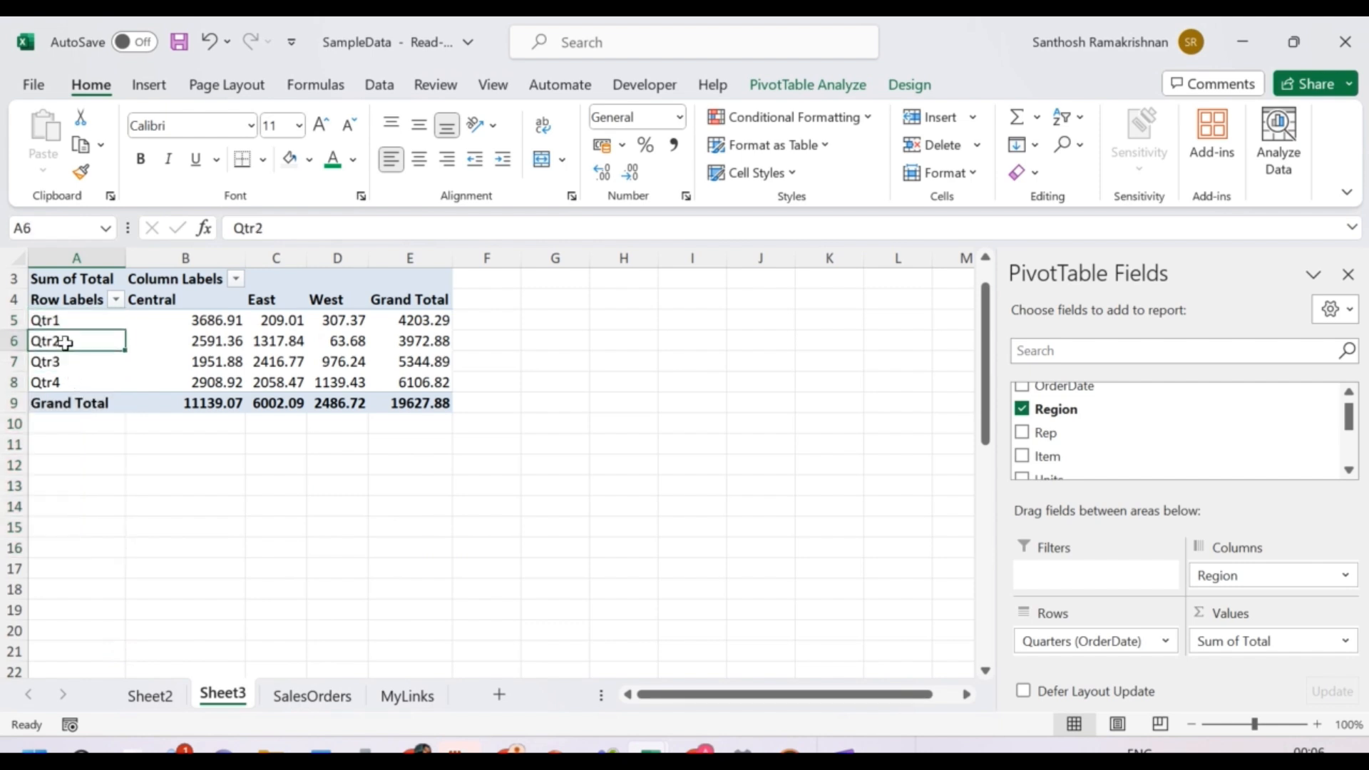
right_click(66, 343)
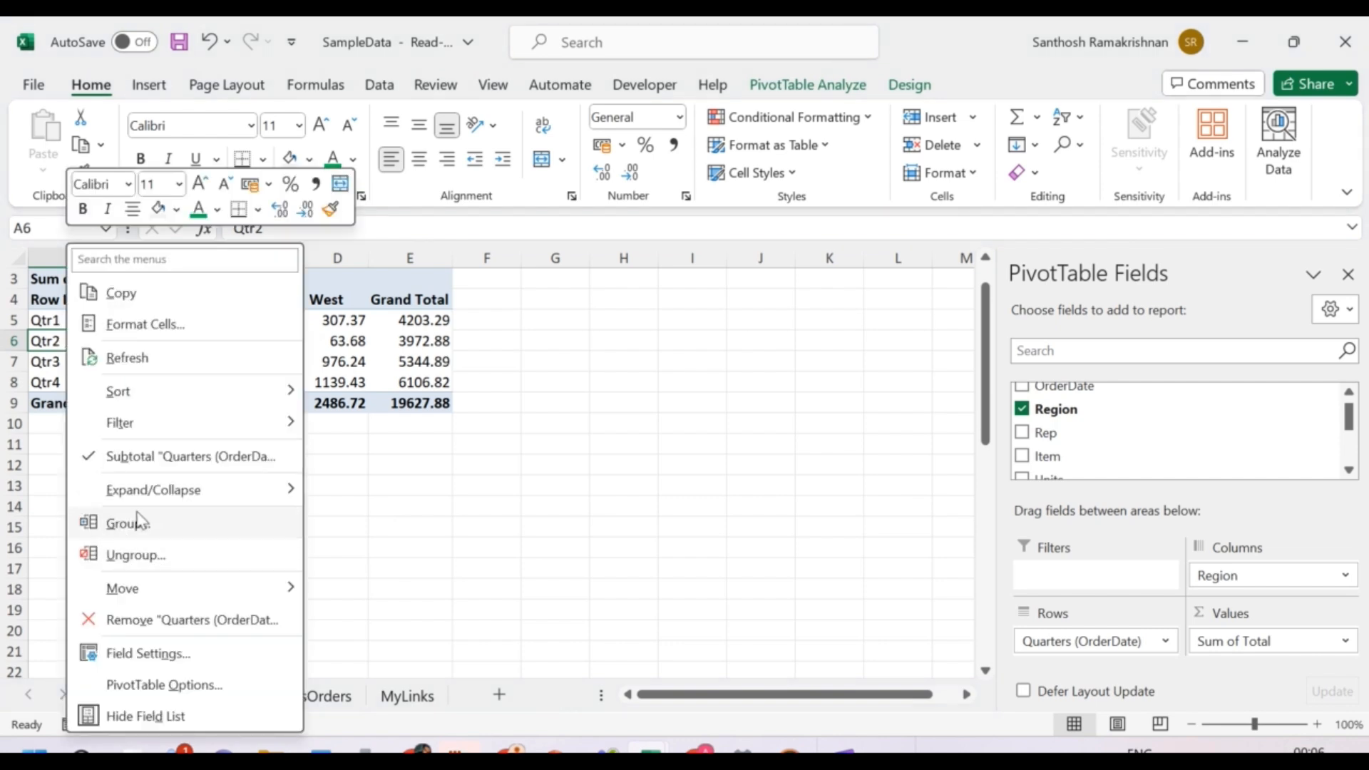
click(136, 523)
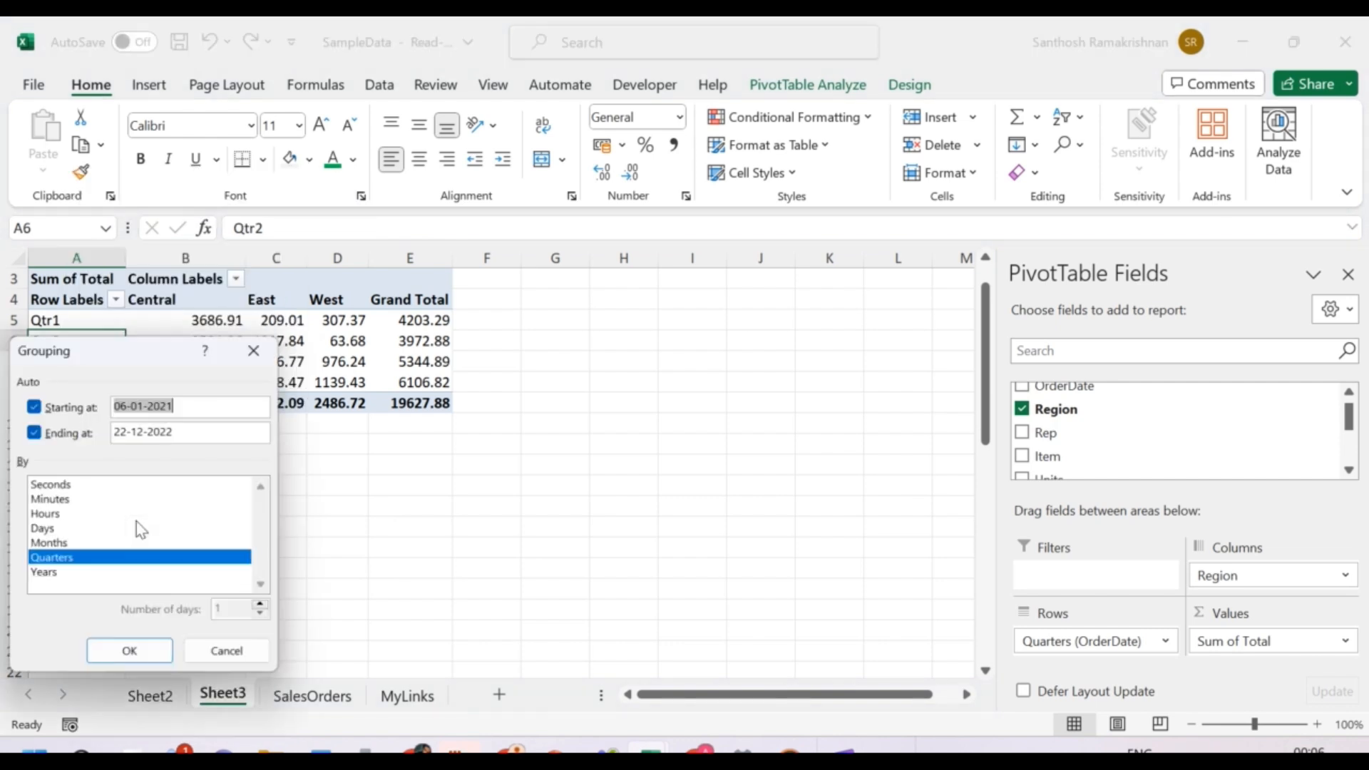
click(63, 577)
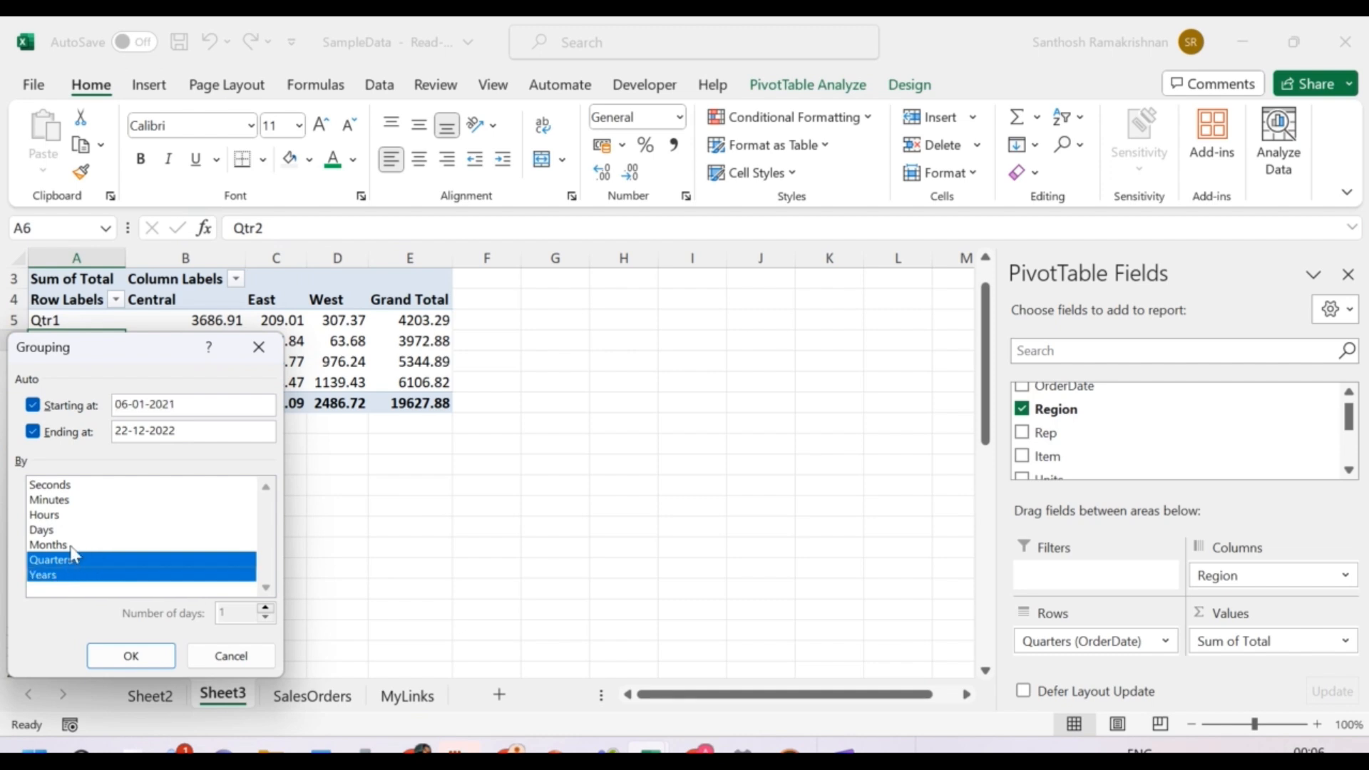
click(69, 560)
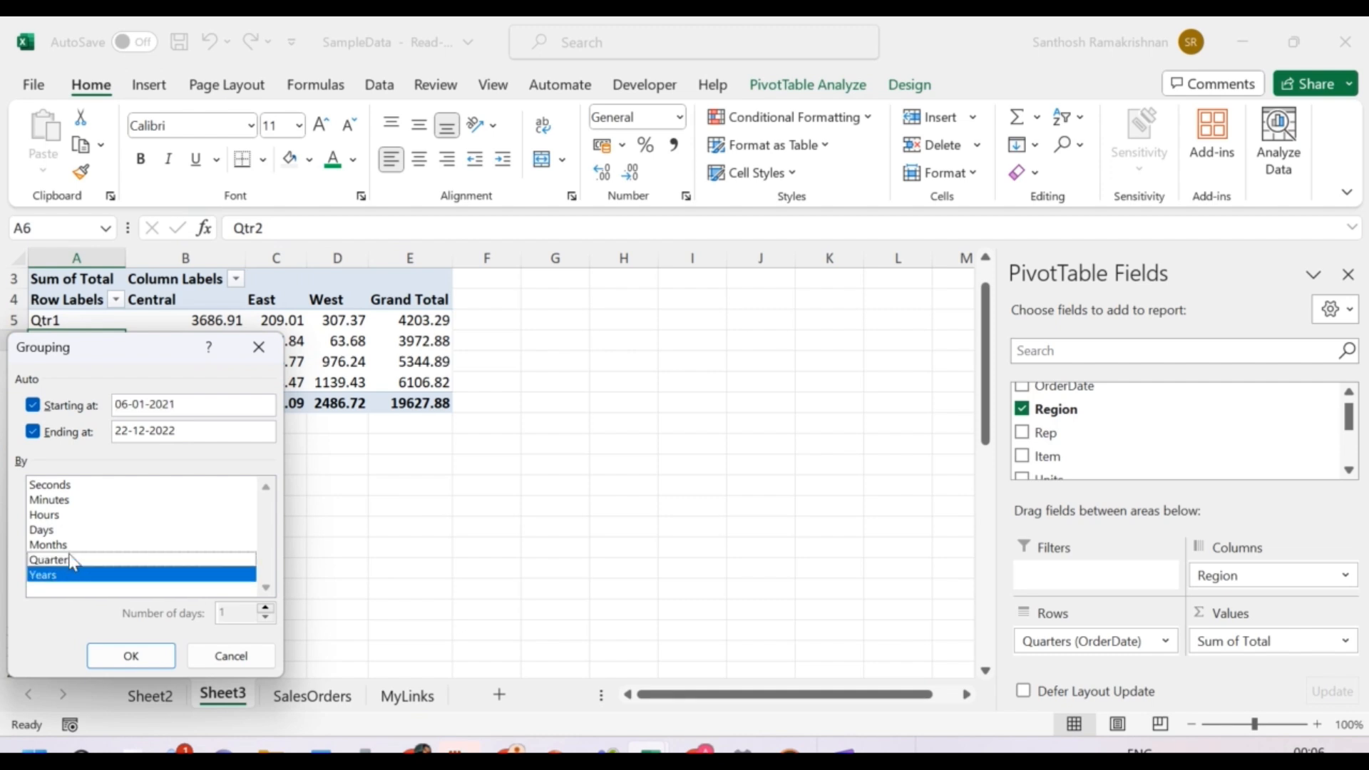
click(125, 666)
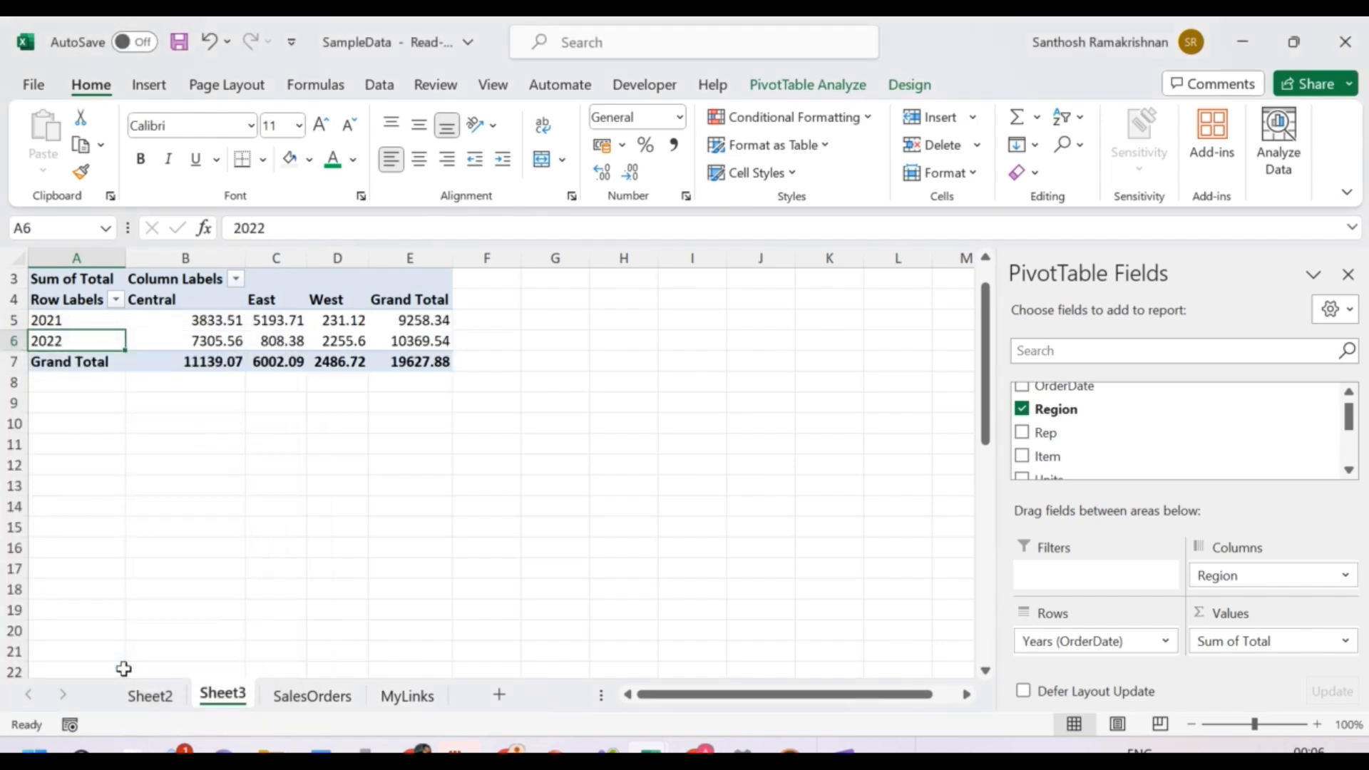